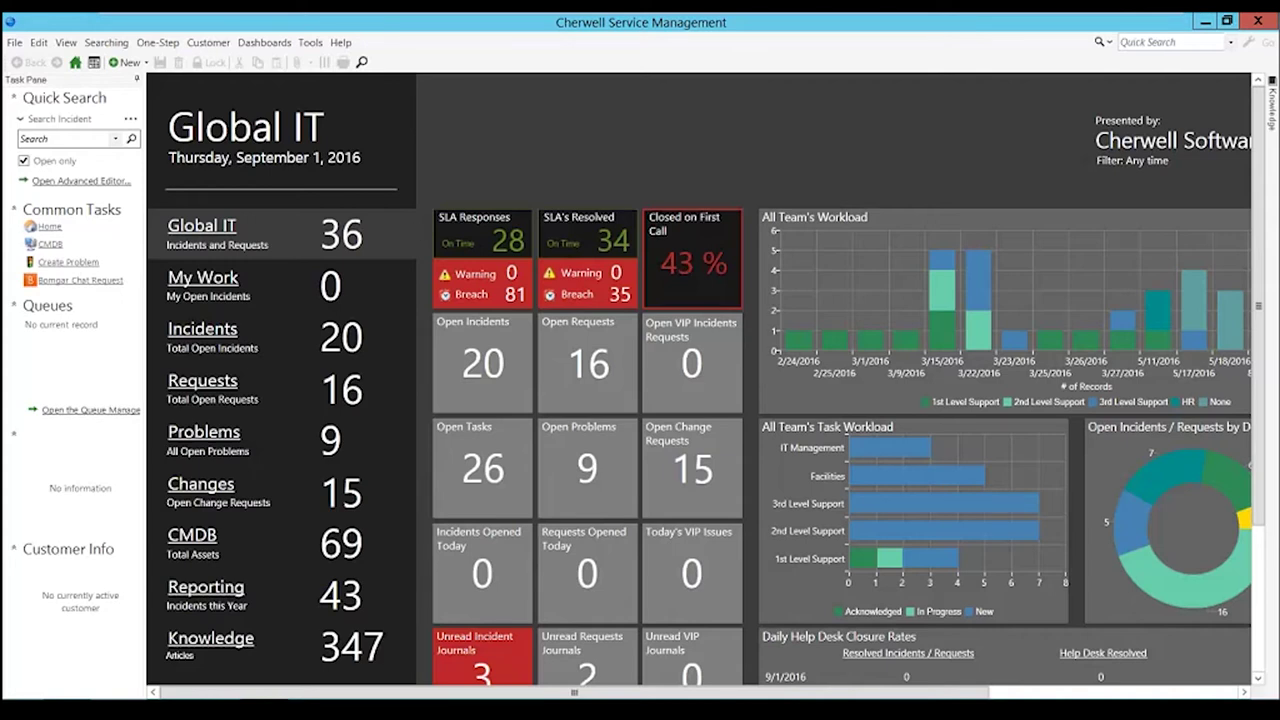
# - View the My Work and Incidents dashboards, and return to the Global IT dashboard
pyautogui.click(205, 280)
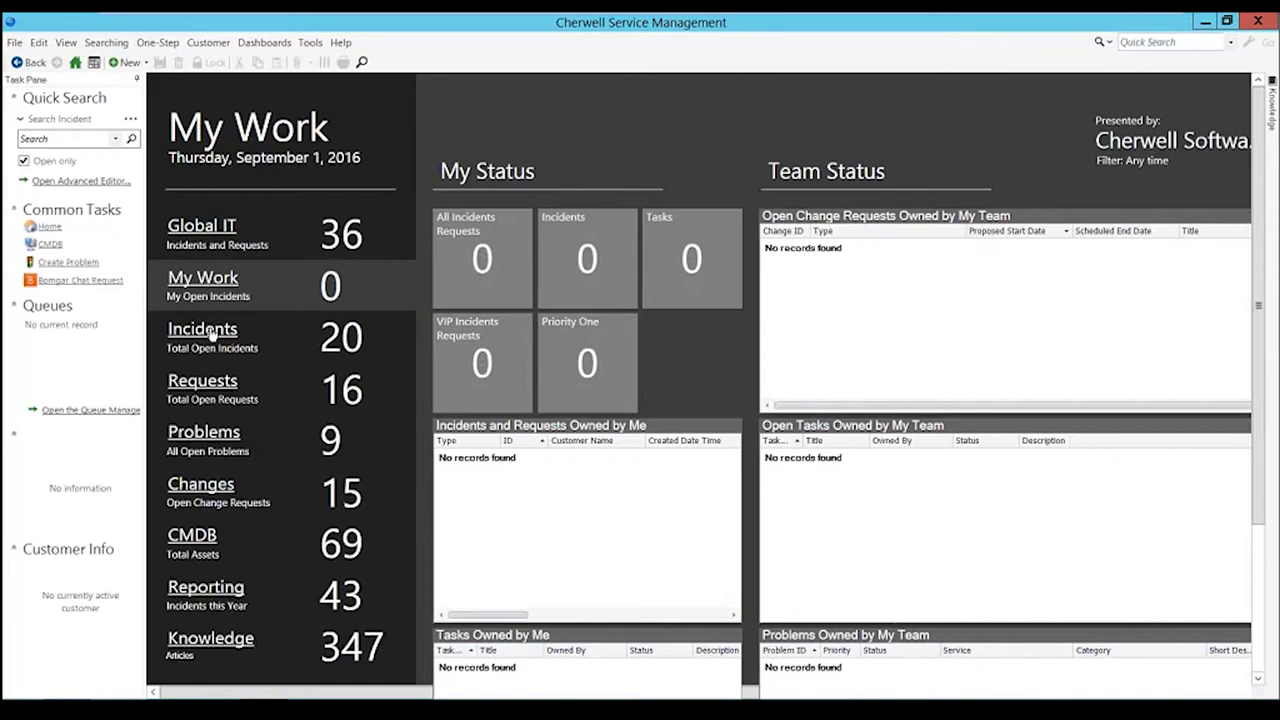
pyautogui.click(208, 330)
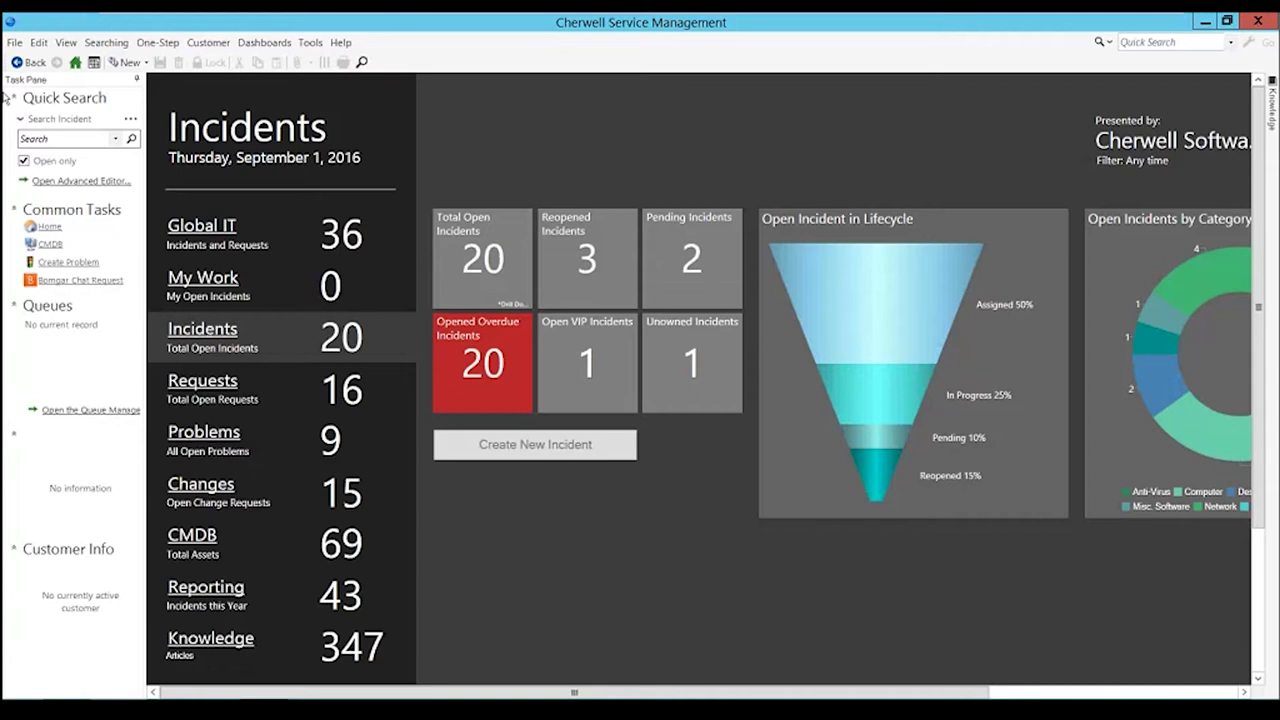
pyautogui.click(224, 224)
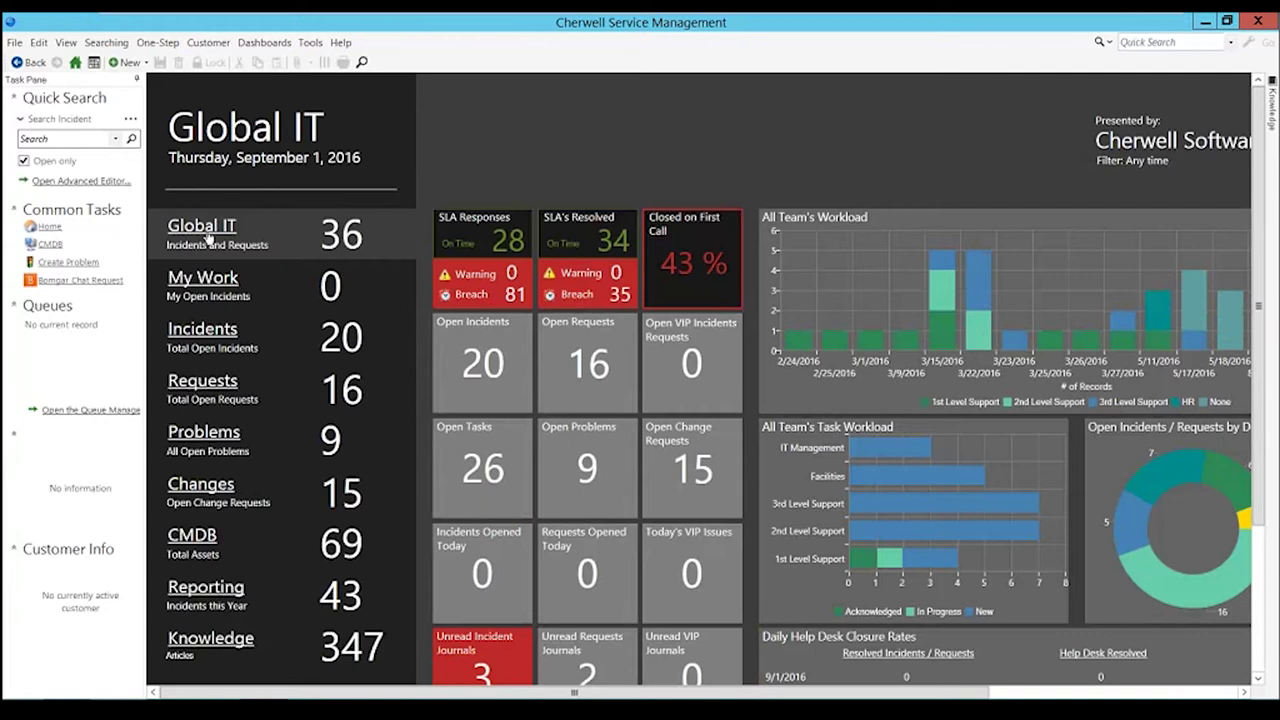
# - Look at the advanced editor for the quick incident search and close it without defining a search
pyautogui.click(80, 181)
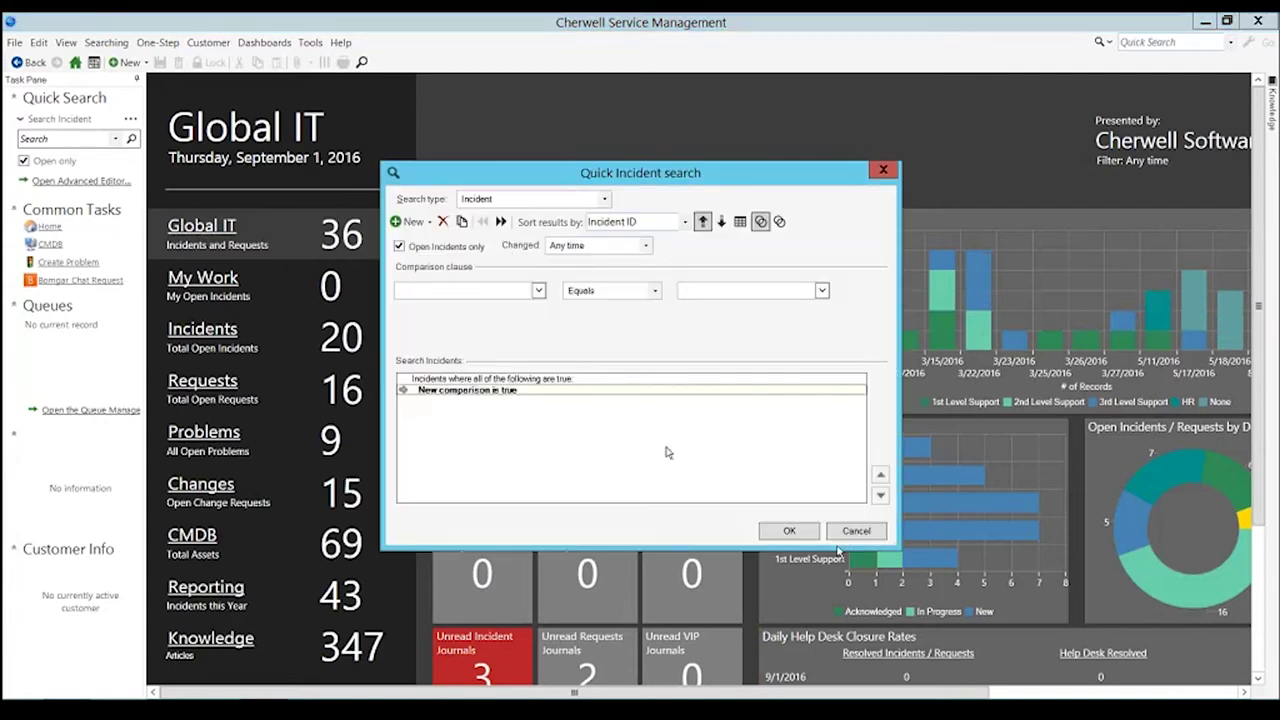
pyautogui.click(800, 532)
pyautogui.click(853, 531)
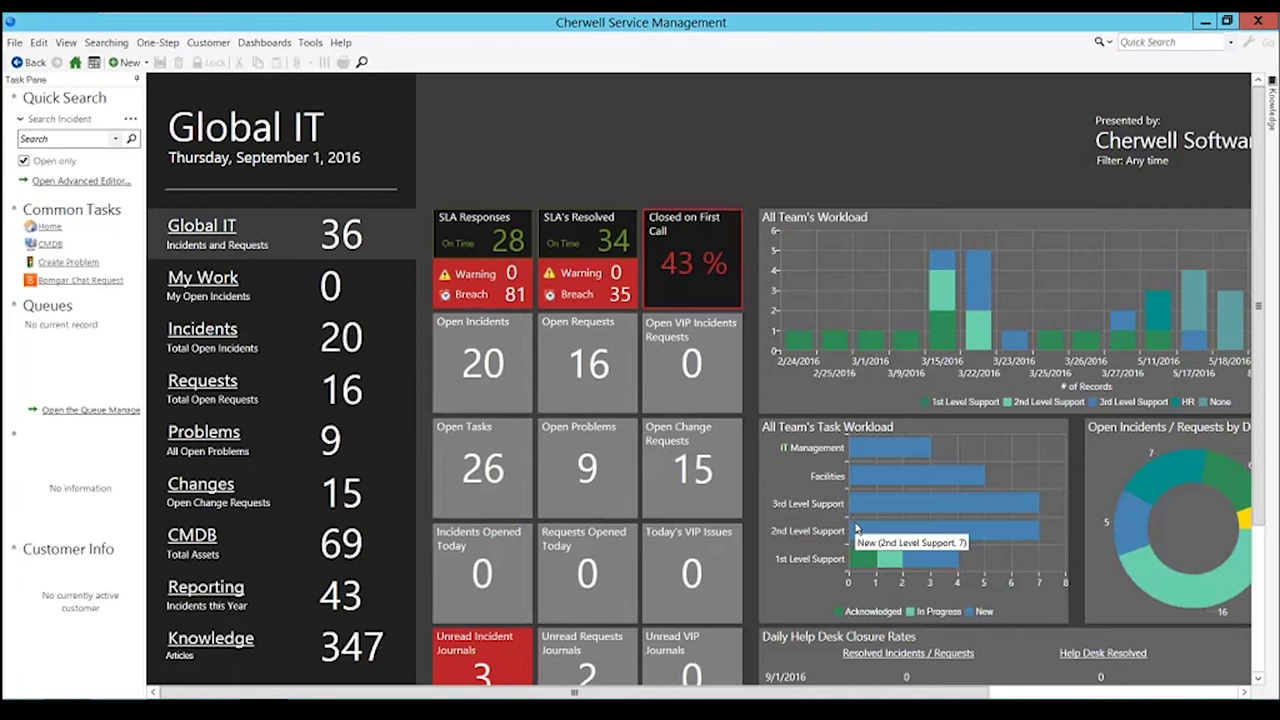
# - Open the Global IT dashboard for editing and browse its available widgets down to the chart widgets above the shapes
pyautogui.click(266, 44)
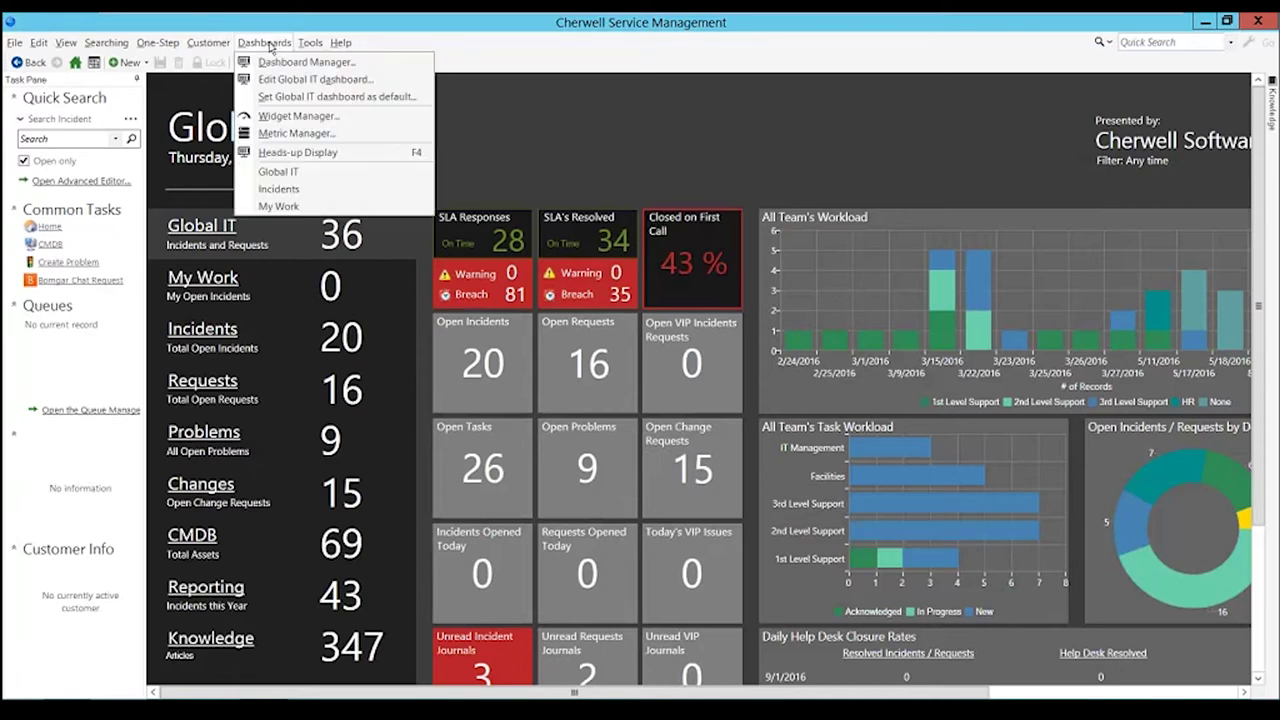
pyautogui.click(286, 80)
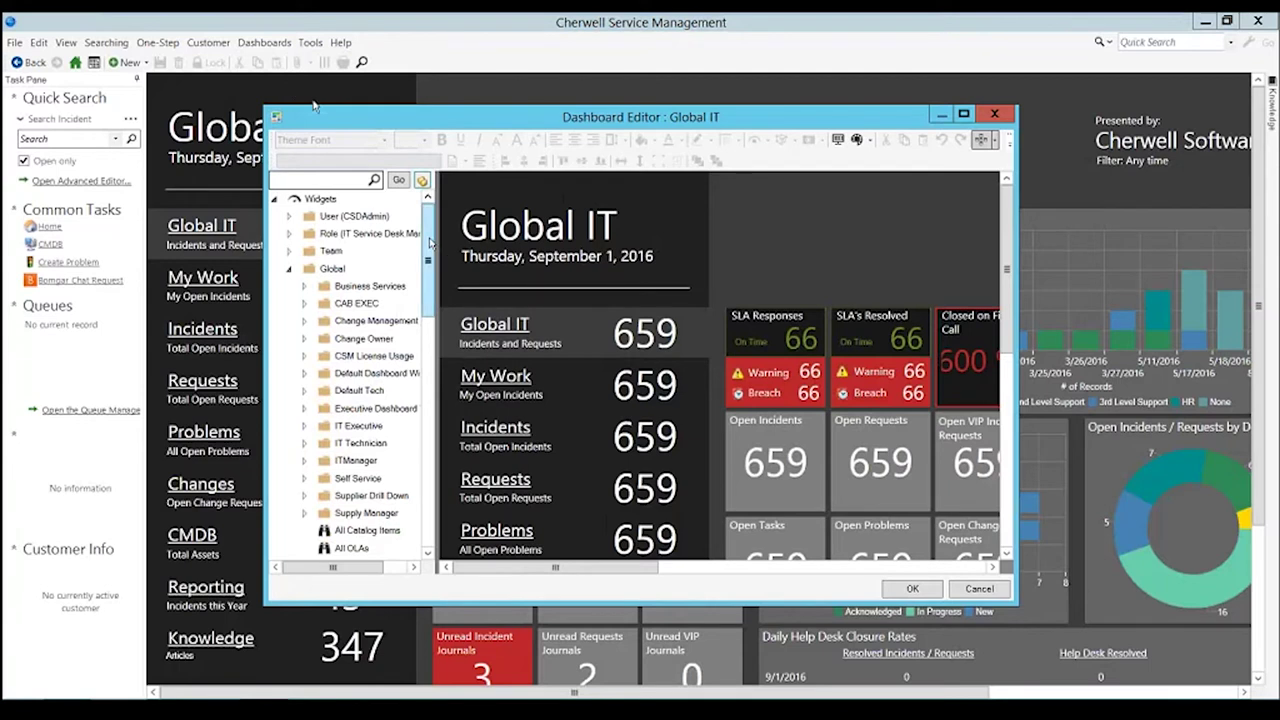
pyautogui.moveTo(428, 250); pyautogui.dragTo(446, 418)
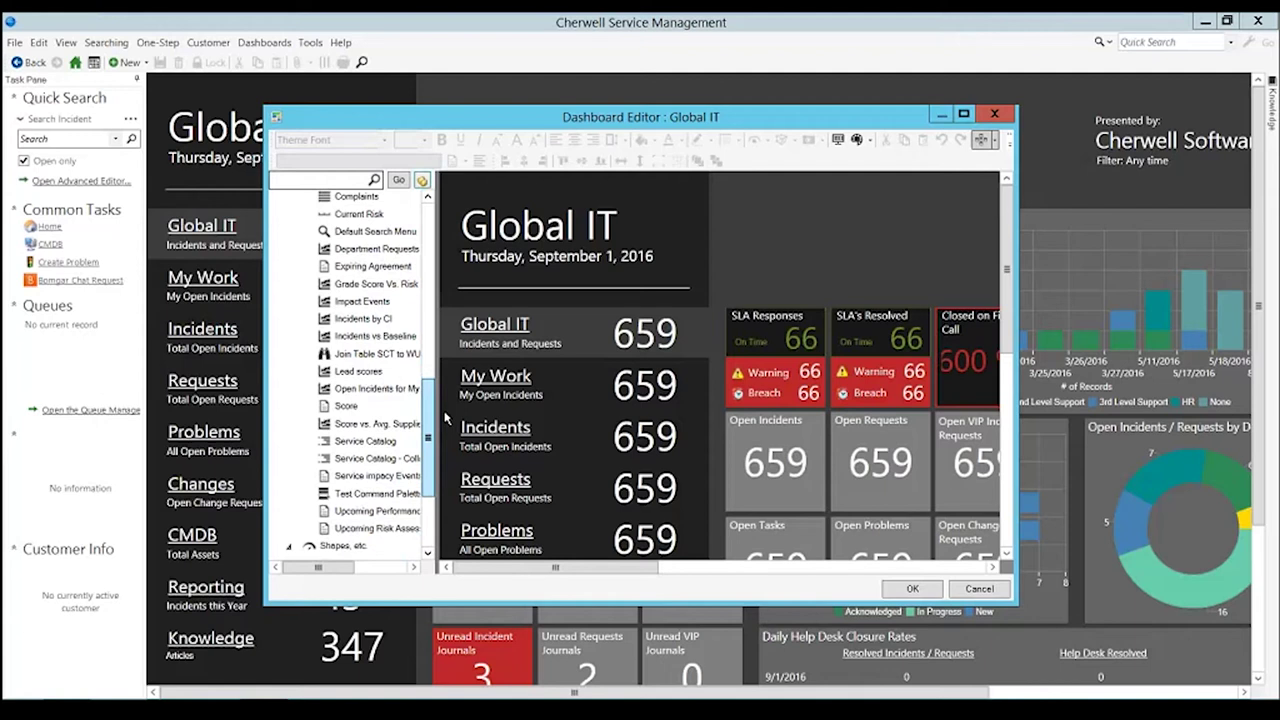
pyautogui.moveTo(445, 413); pyautogui.dragTo(434, 428)
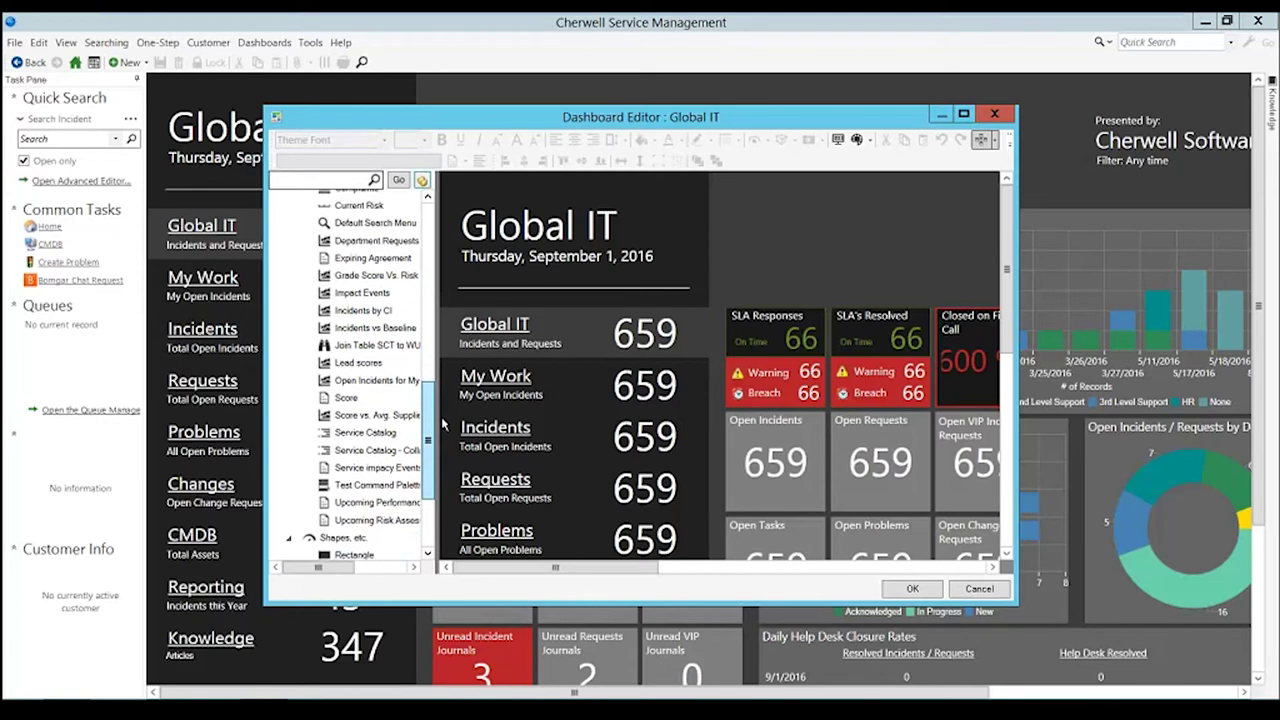
pyautogui.scroll(-1, 400, 390)
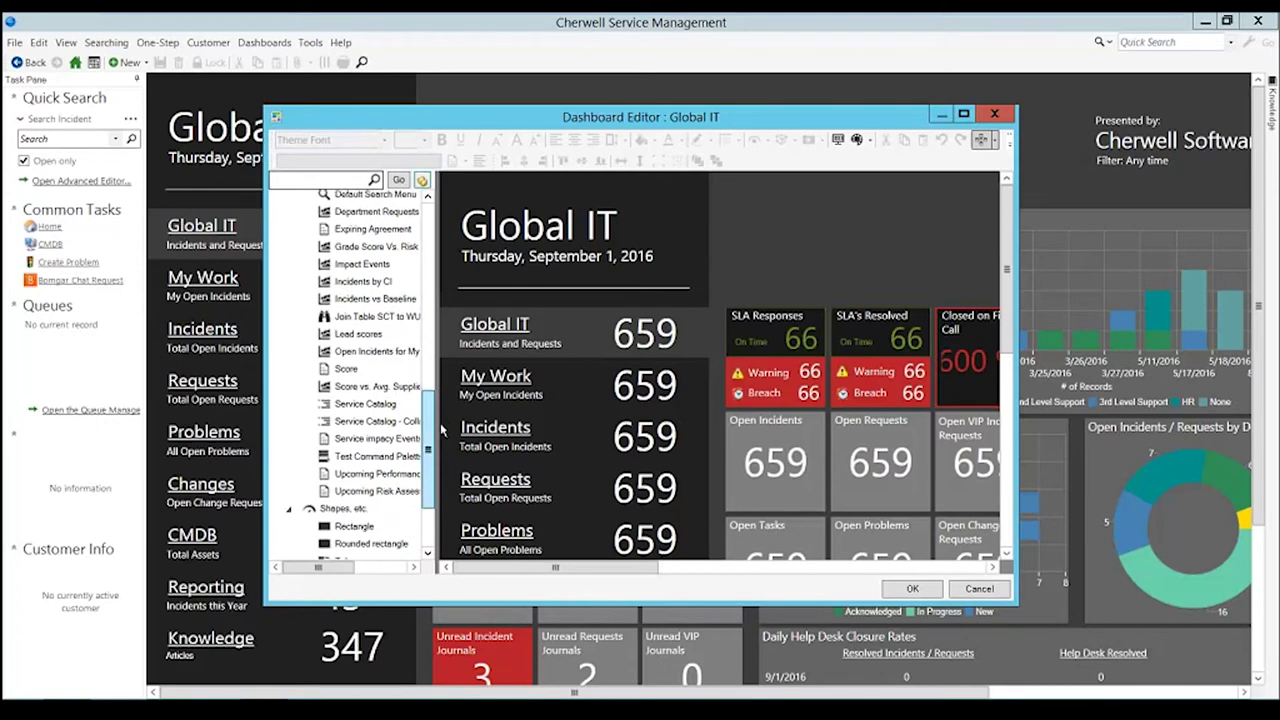
# - Inspect the settings of the Impact Events chart widget and close them unchanged
pyautogui.click(360, 266)
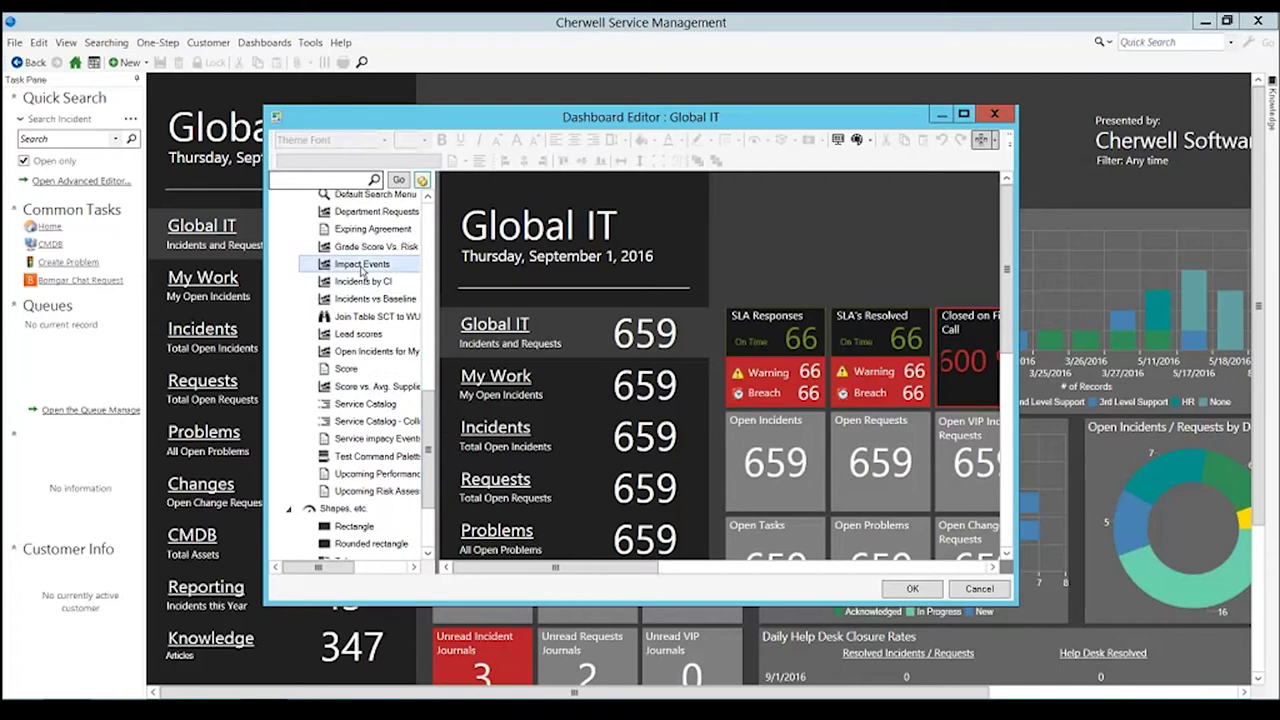
pyautogui.doubleClick(362, 268)
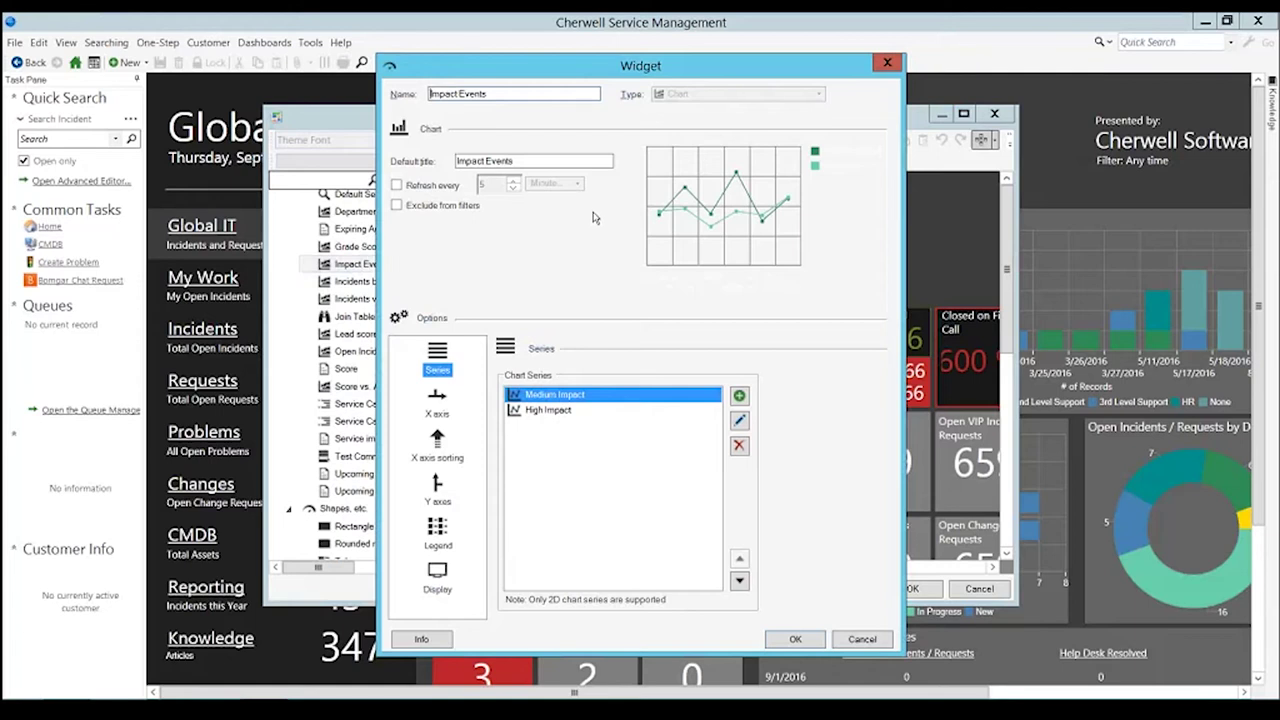
pyautogui.click(888, 64)
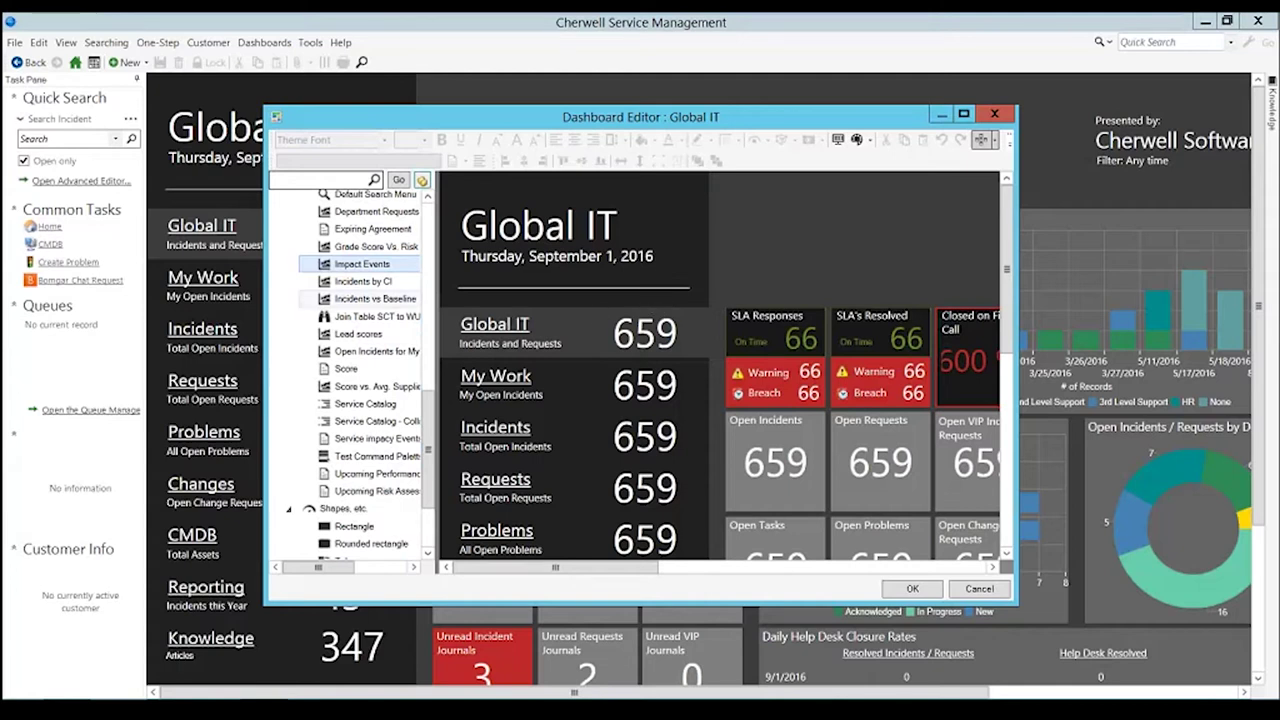
# - Add the Incidents by CI chart over the SLA tiles at the top of the Global IT dashboard and save the changes
pyautogui.moveTo(343, 281); pyautogui.dragTo(742, 188)
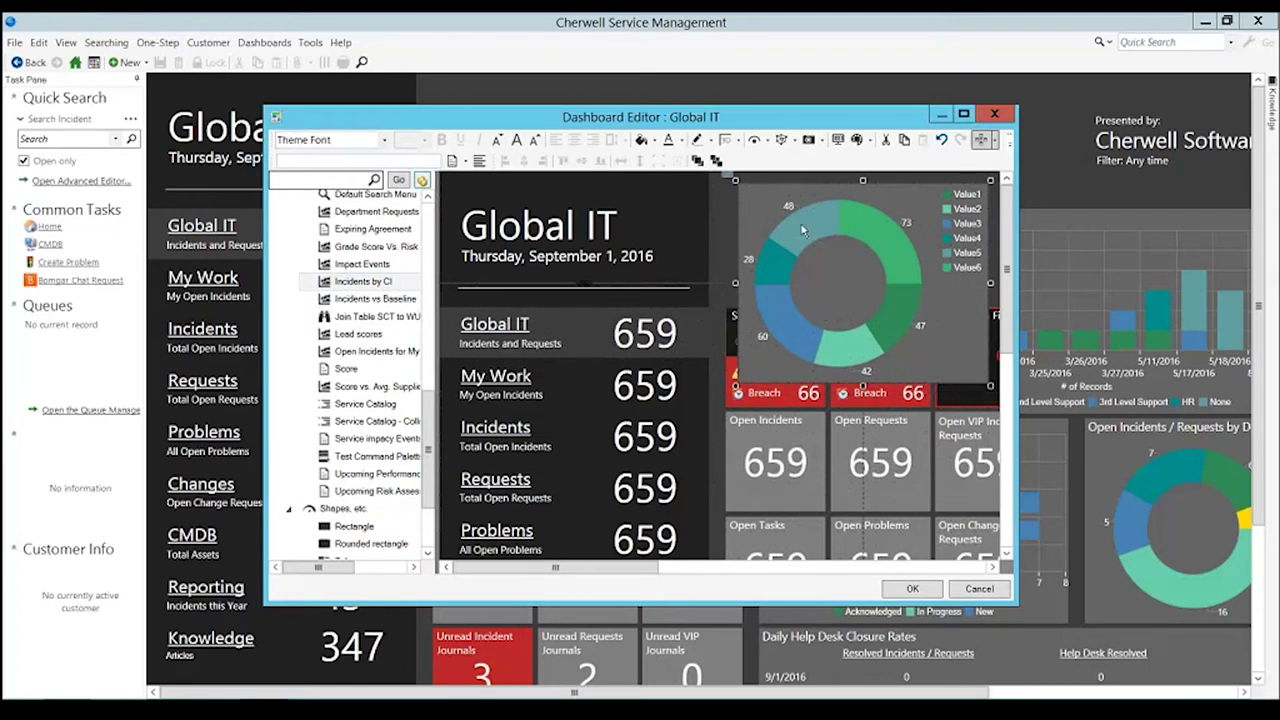
pyautogui.moveTo(801, 230)
pyautogui.mouseDown()
pyautogui.moveTo(770, 217)
pyautogui.moveTo(797, 217)
pyautogui.mouseUp()
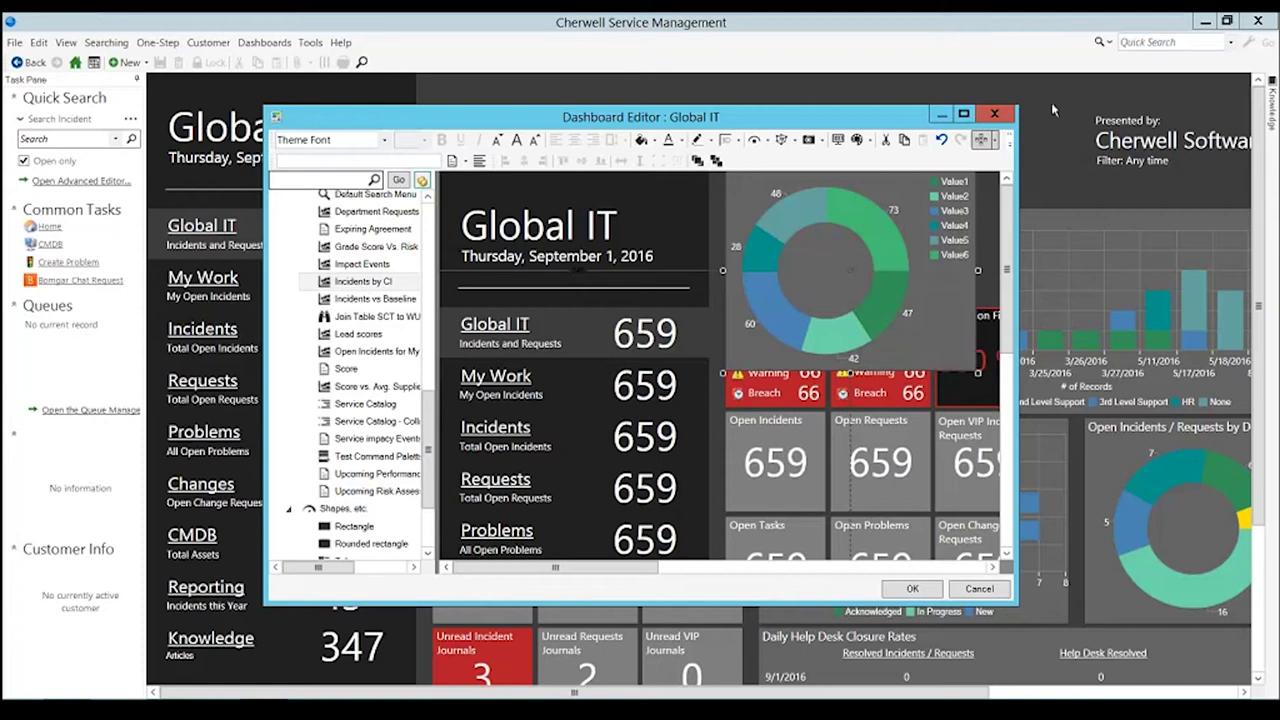
pyautogui.click(996, 117)
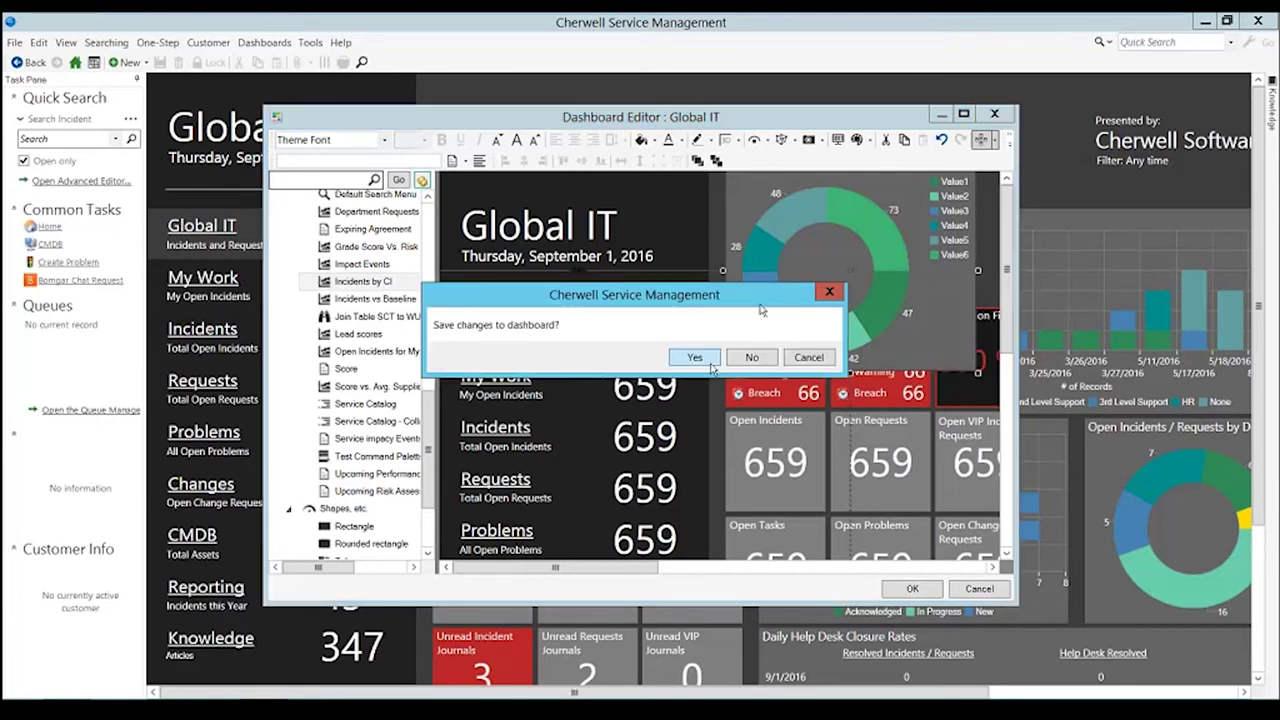
pyautogui.click(695, 358)
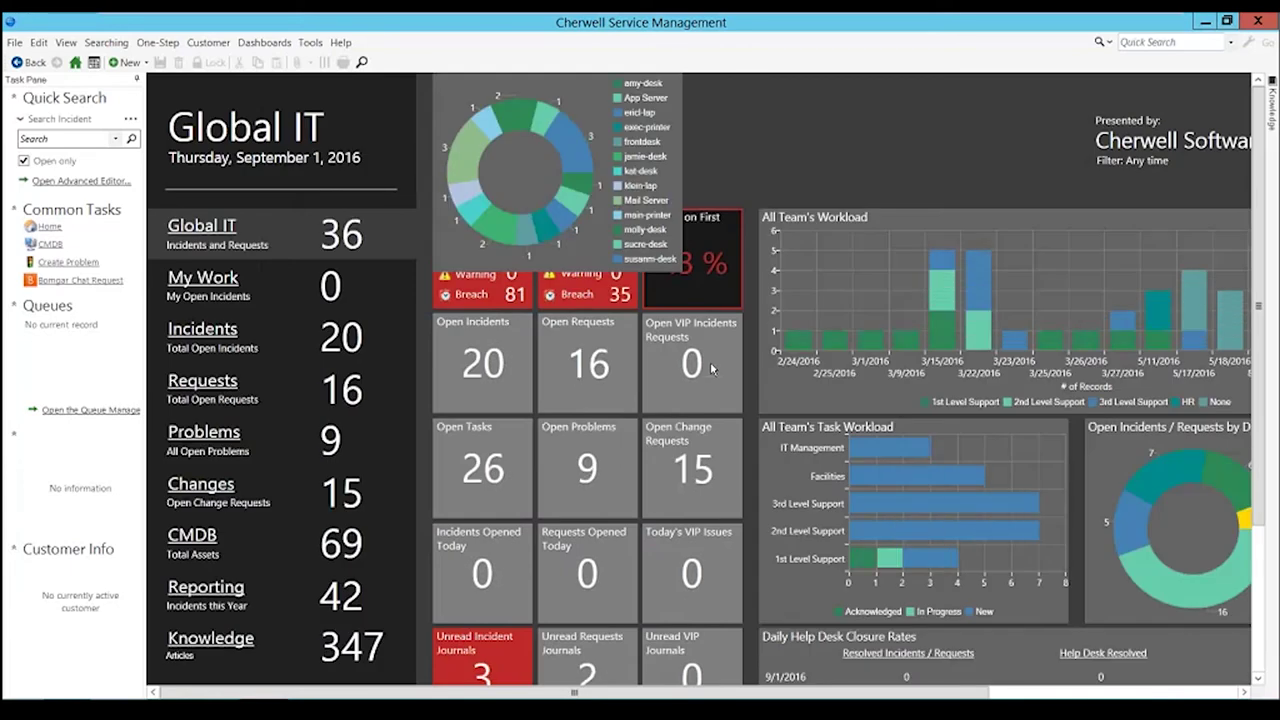
# - Drill down from the Open Incidents tile to the total incidents list and open the reopened network printer incident
pyautogui.click(484, 364)
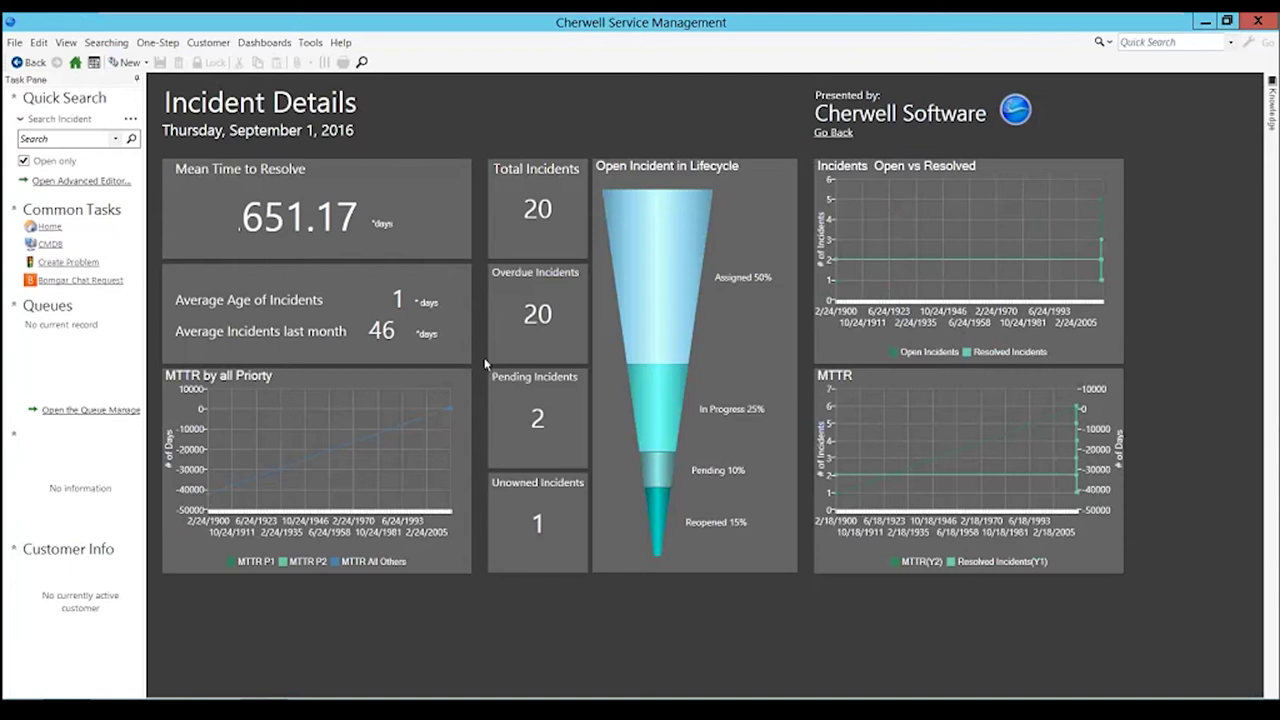
pyautogui.moveTo(652, 387)
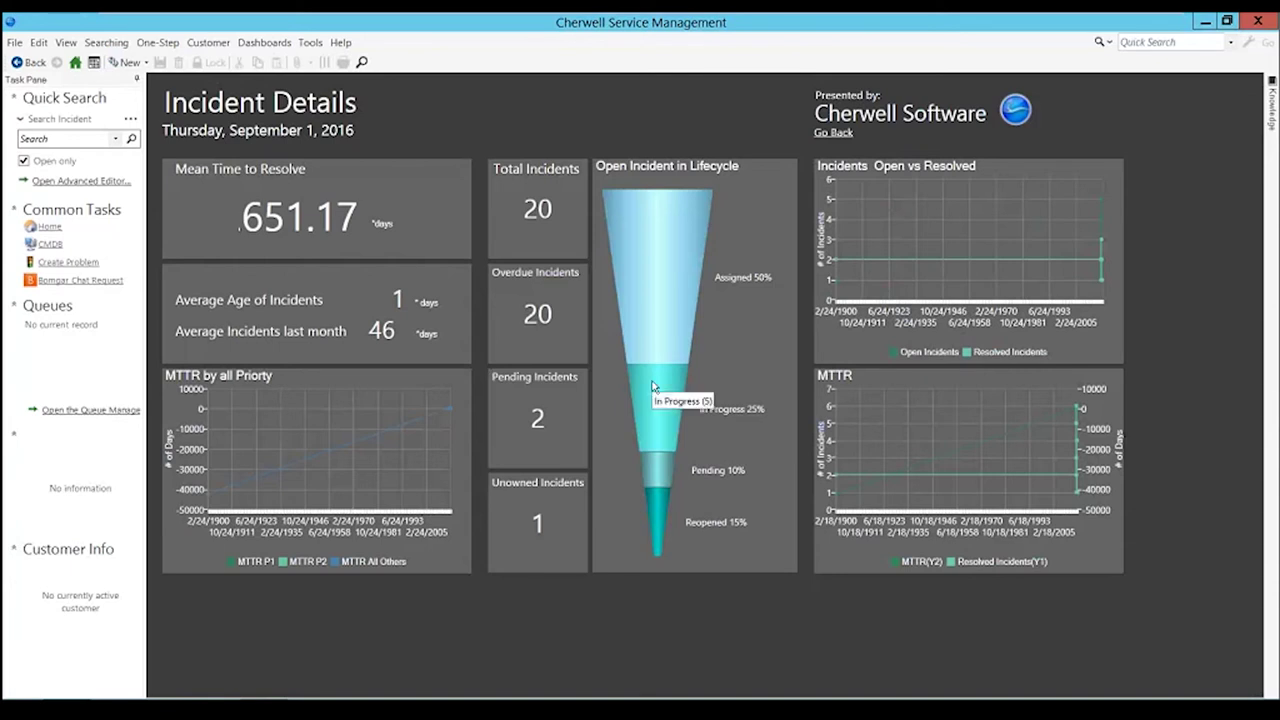
pyautogui.click(549, 212)
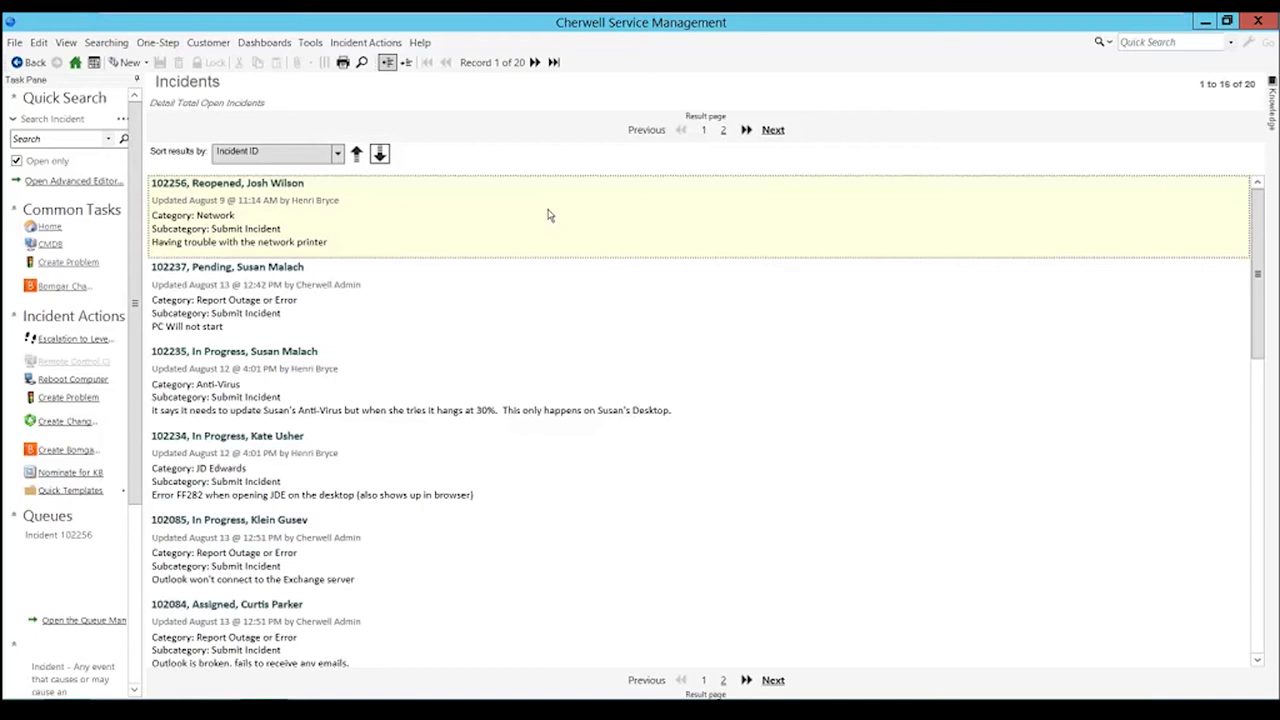
pyautogui.doubleClick(264, 192)
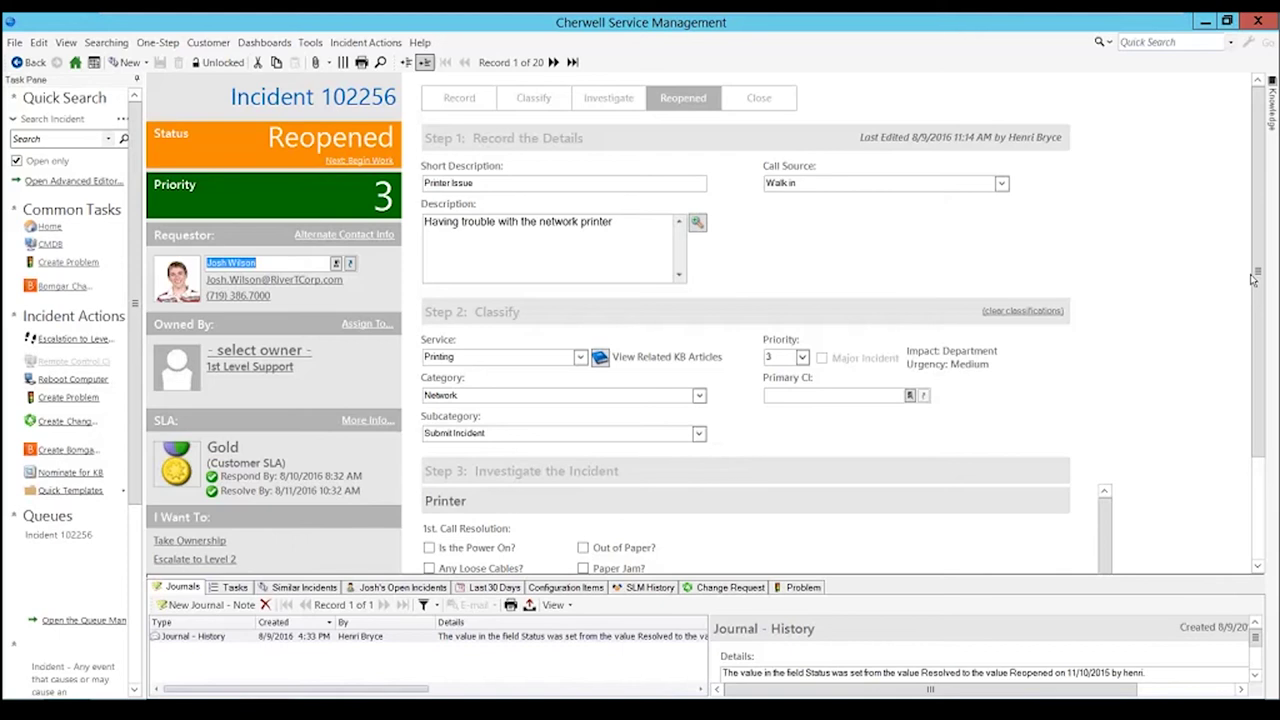
# - Start a follow-up e-mail to the incident's requestor and abandon it without sending
pyautogui.click(272, 280)
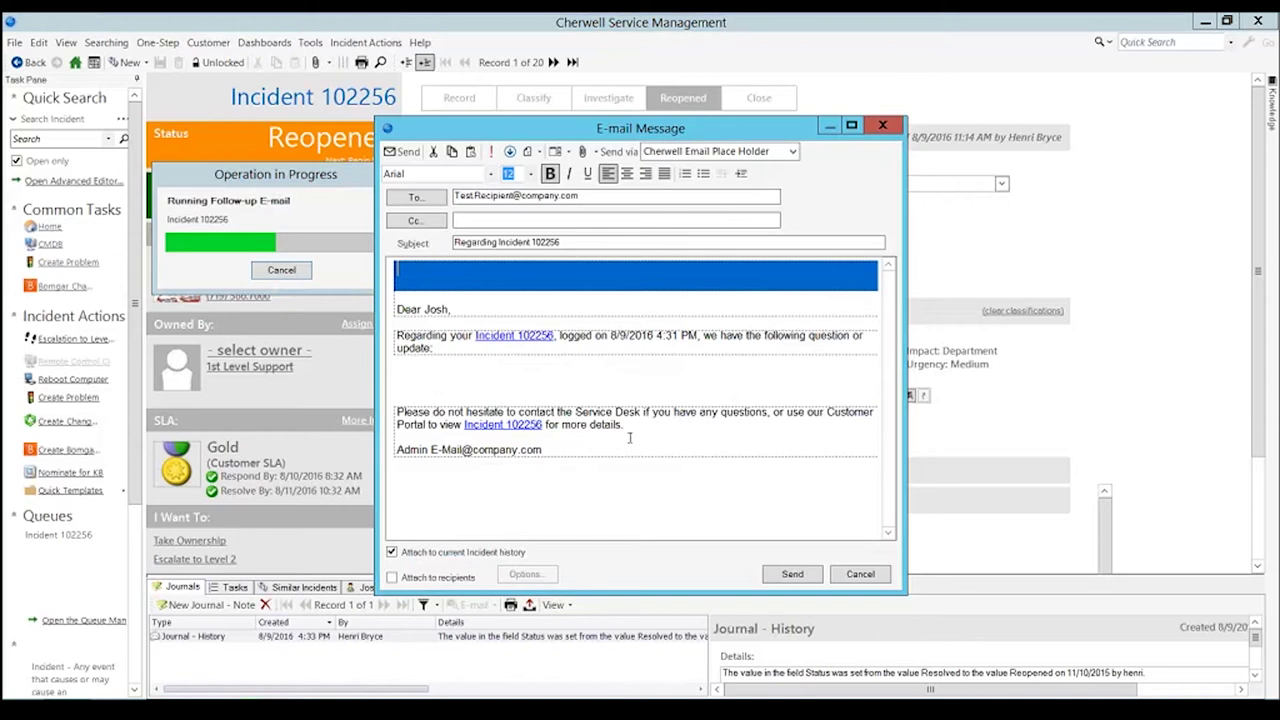
pyautogui.click(874, 576)
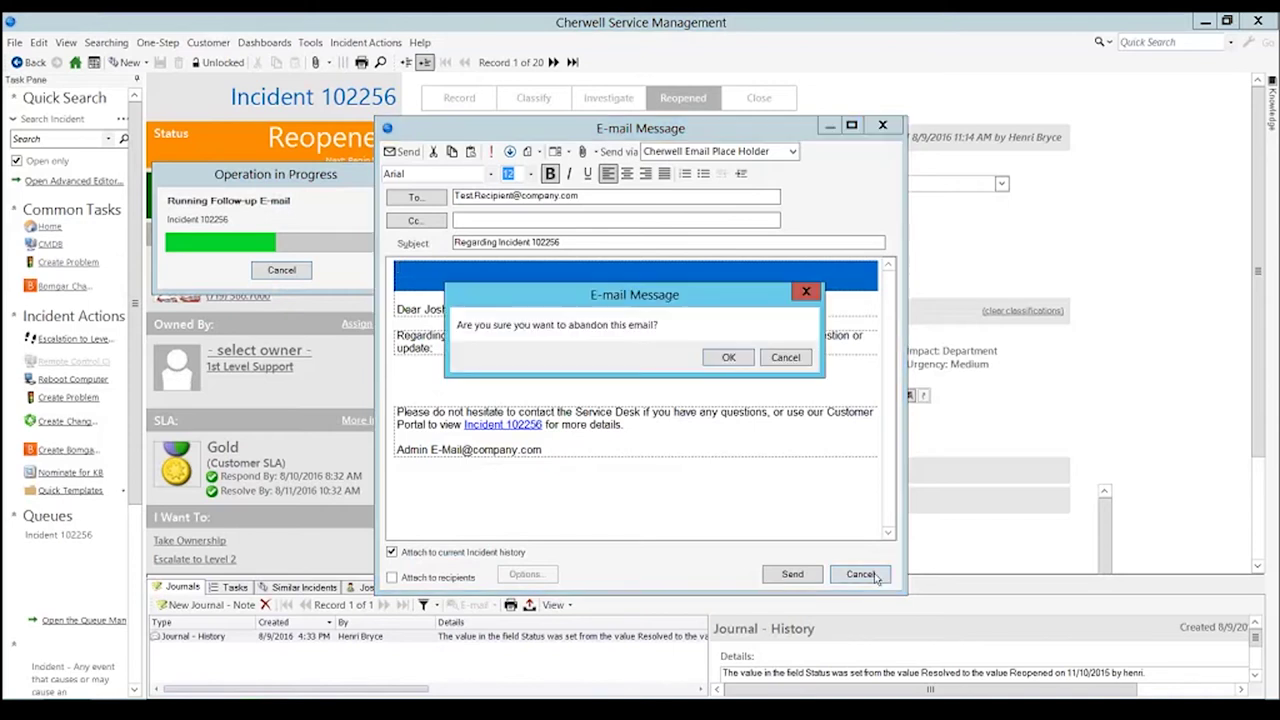
pyautogui.click(729, 357)
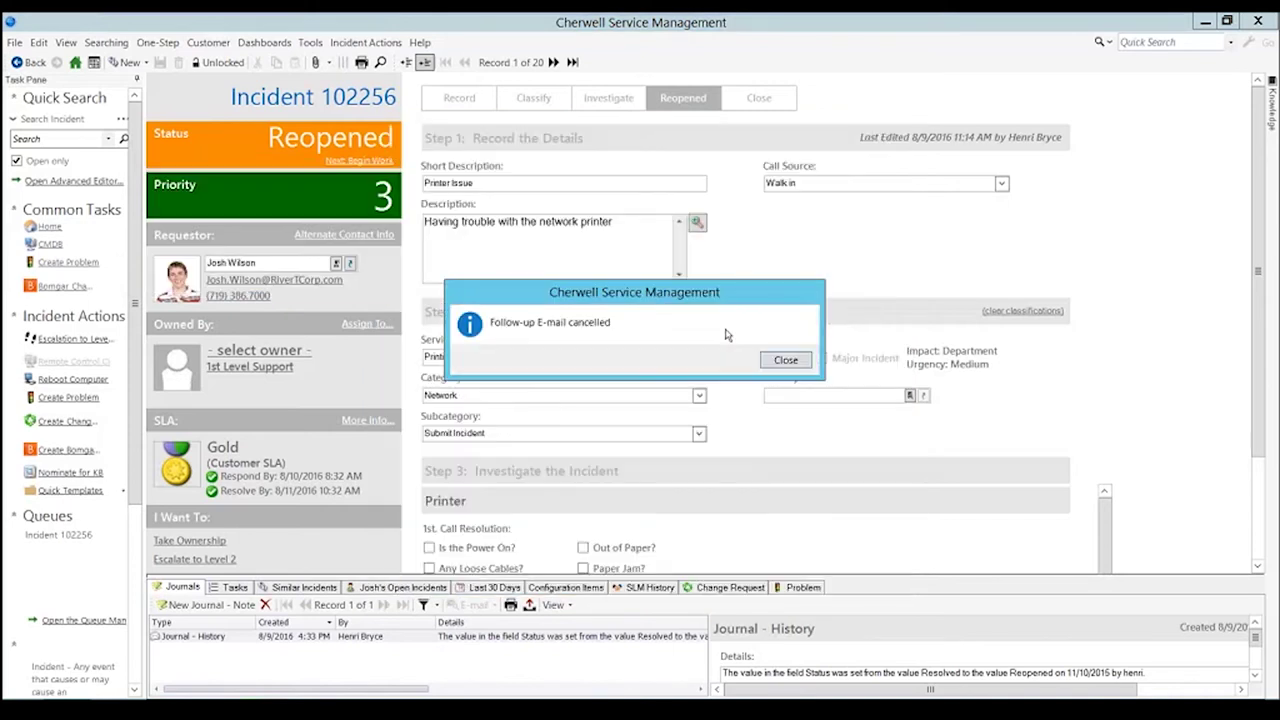
pyautogui.click(785, 360)
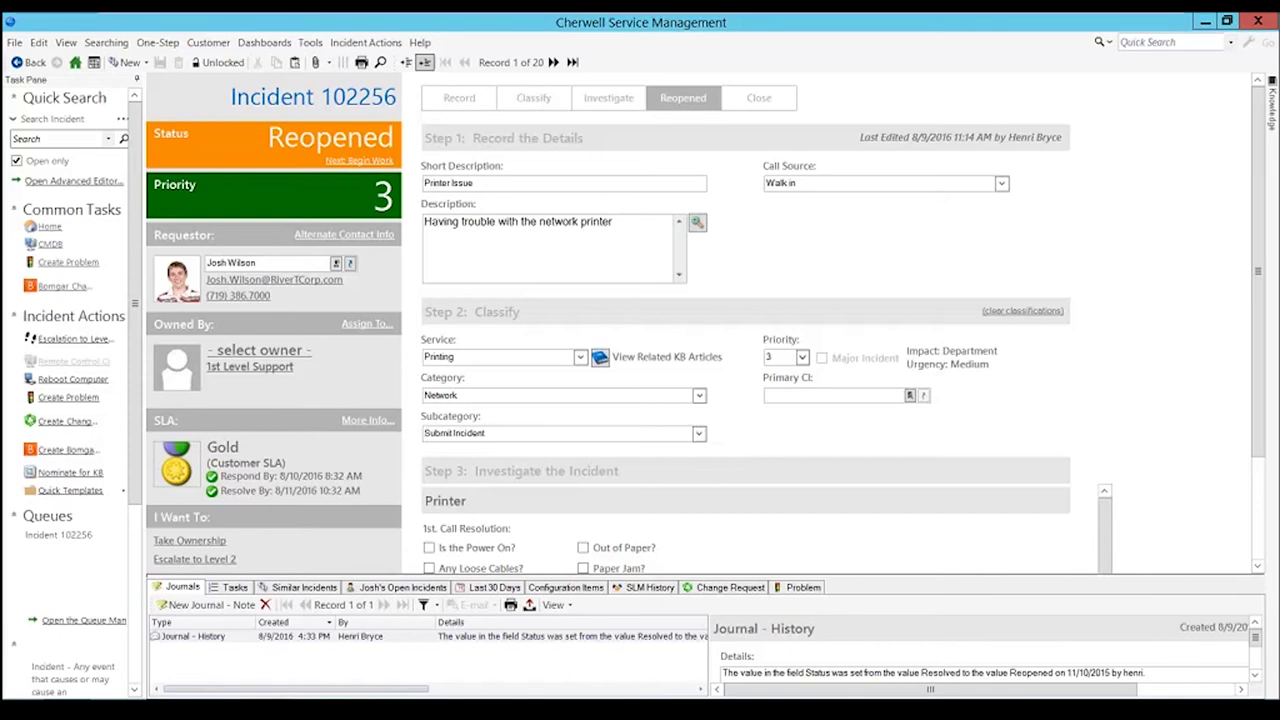
# - Review the classification, investigation and action sections of the incident, and return to the home dashboard
pyautogui.moveTo(1254, 149); pyautogui.dragTo(1267, 290)
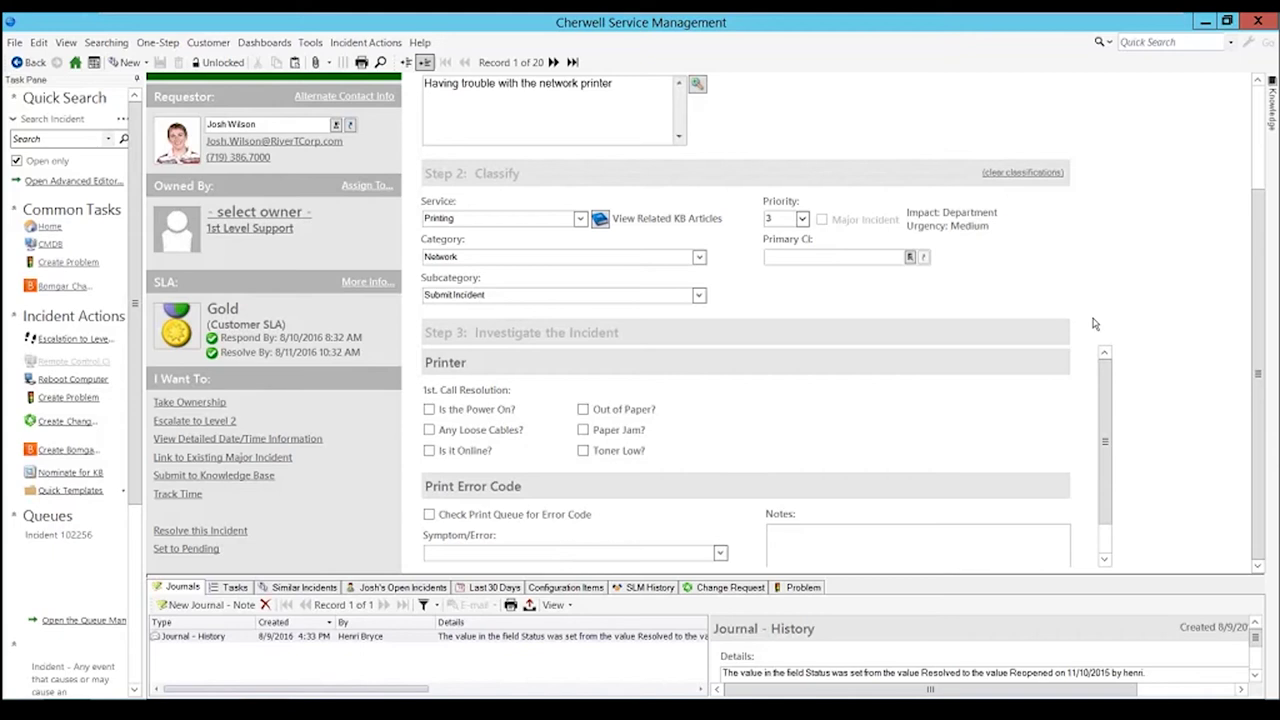
pyautogui.click(1259, 93)
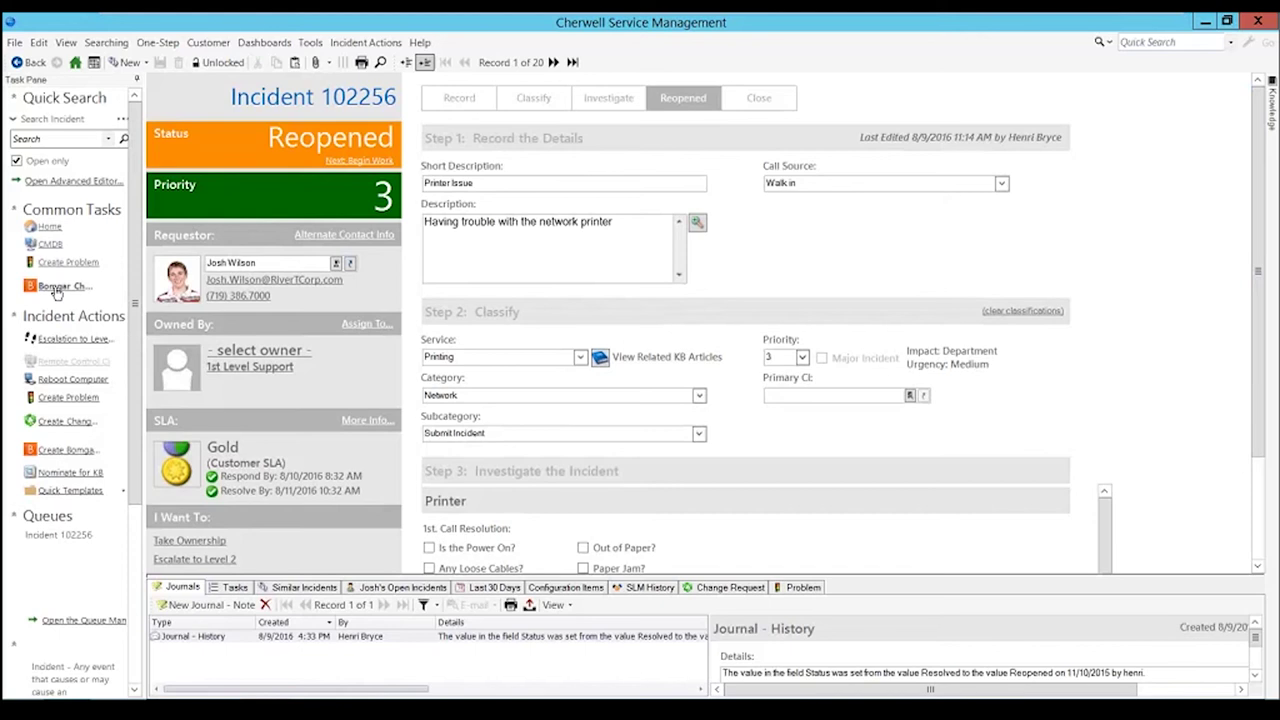
pyautogui.click(46, 230)
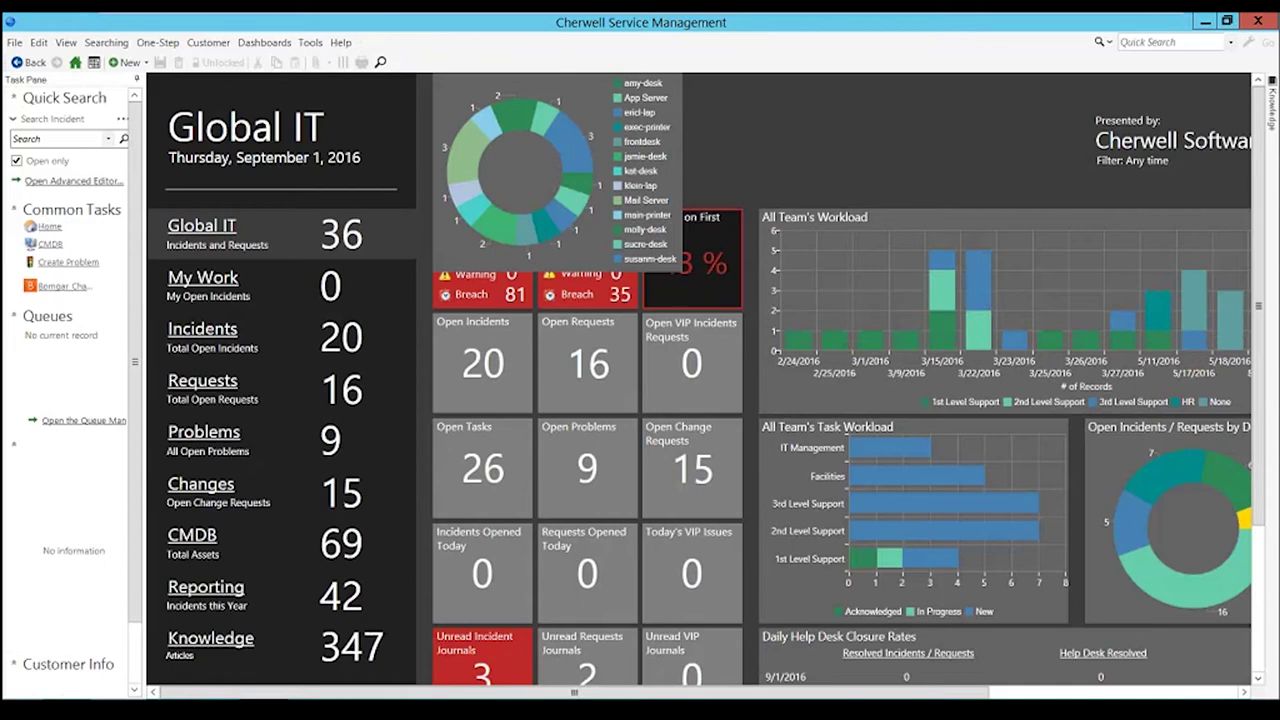
pyautogui.click(209, 44)
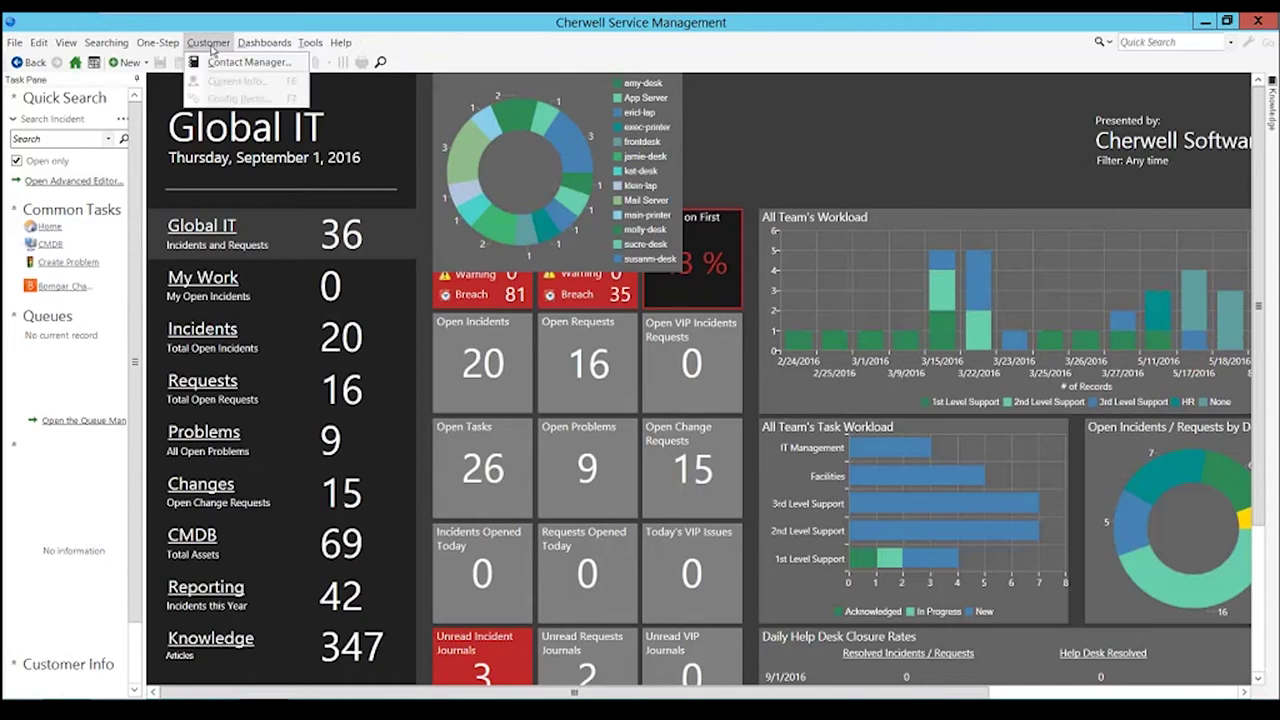
pyautogui.click(60, 46)
pyautogui.click(40, 46)
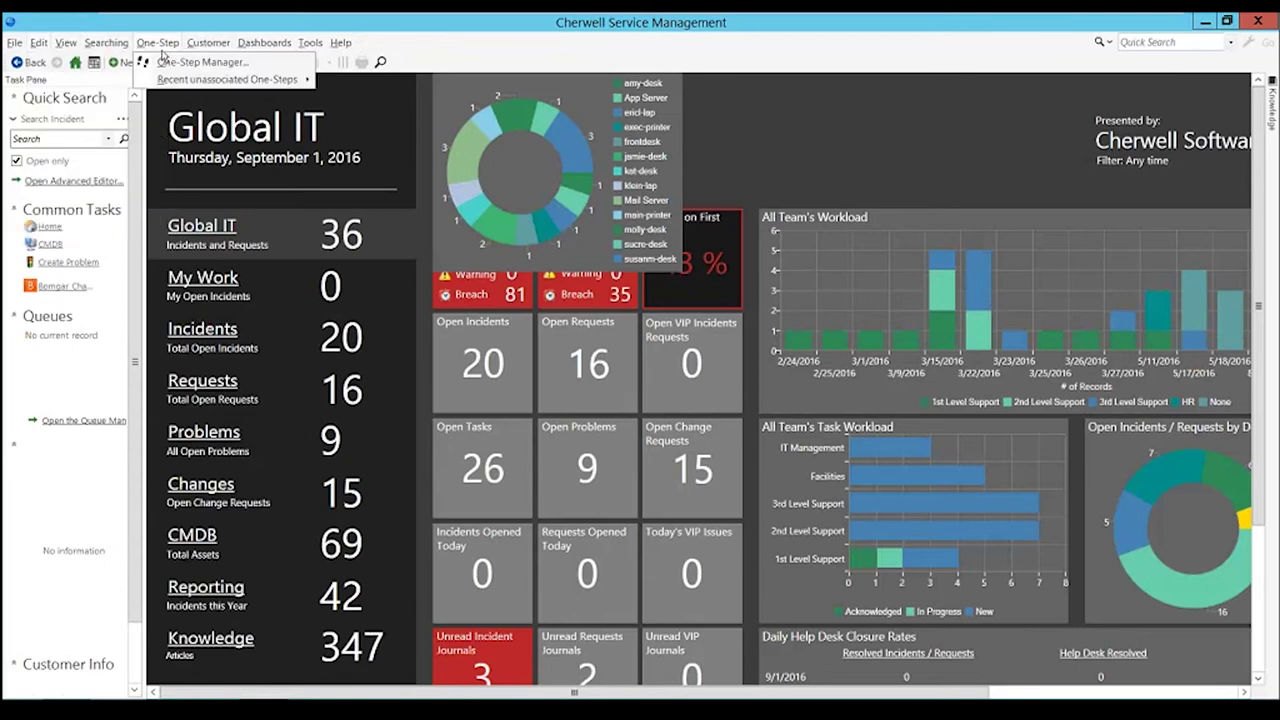
pyautogui.moveTo(206, 46)
pyautogui.moveTo(259, 47)
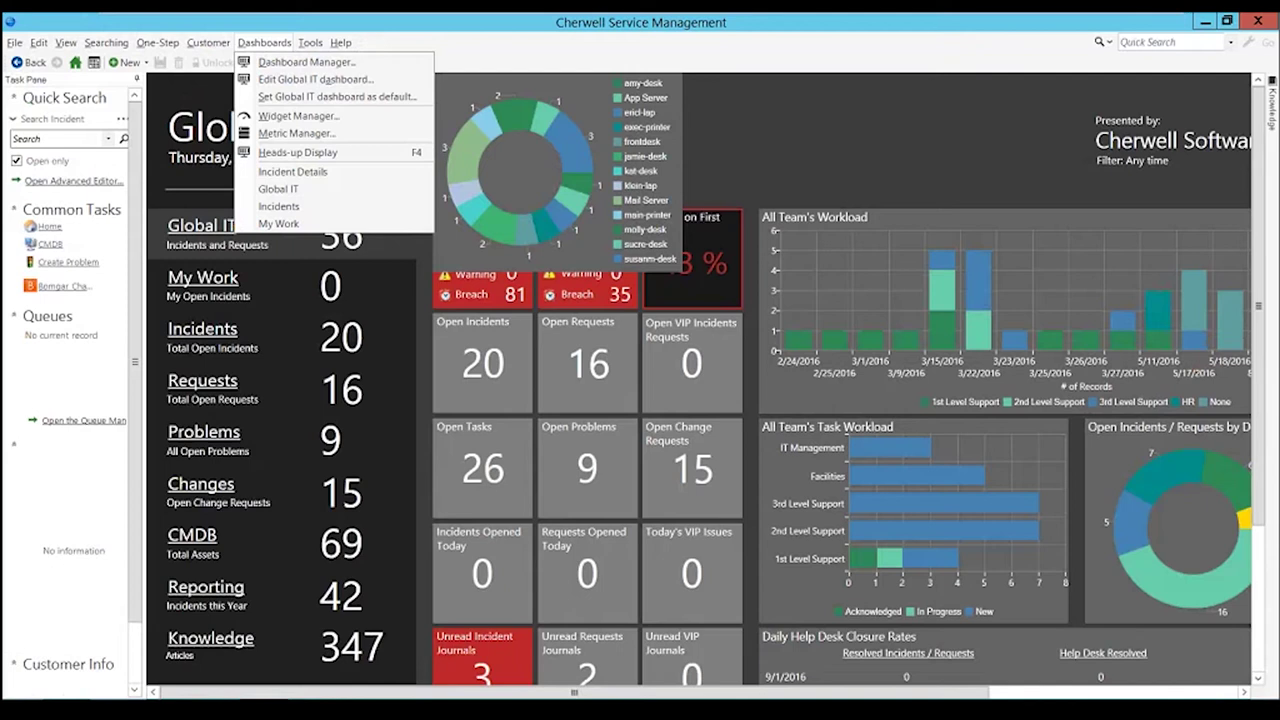
pyautogui.click(45, 230)
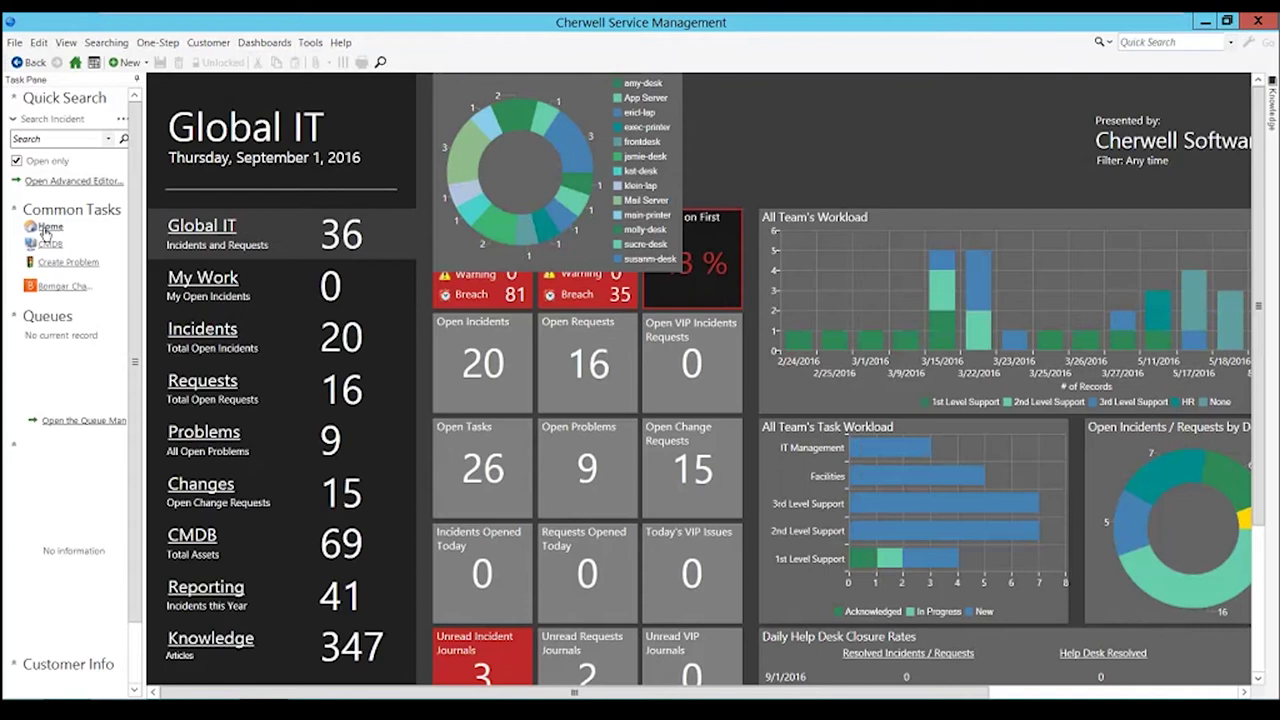
pyautogui.click(205, 229)
# - Create a new incident and enter the short description "I am having emal isues"
pyautogui.click(144, 63)
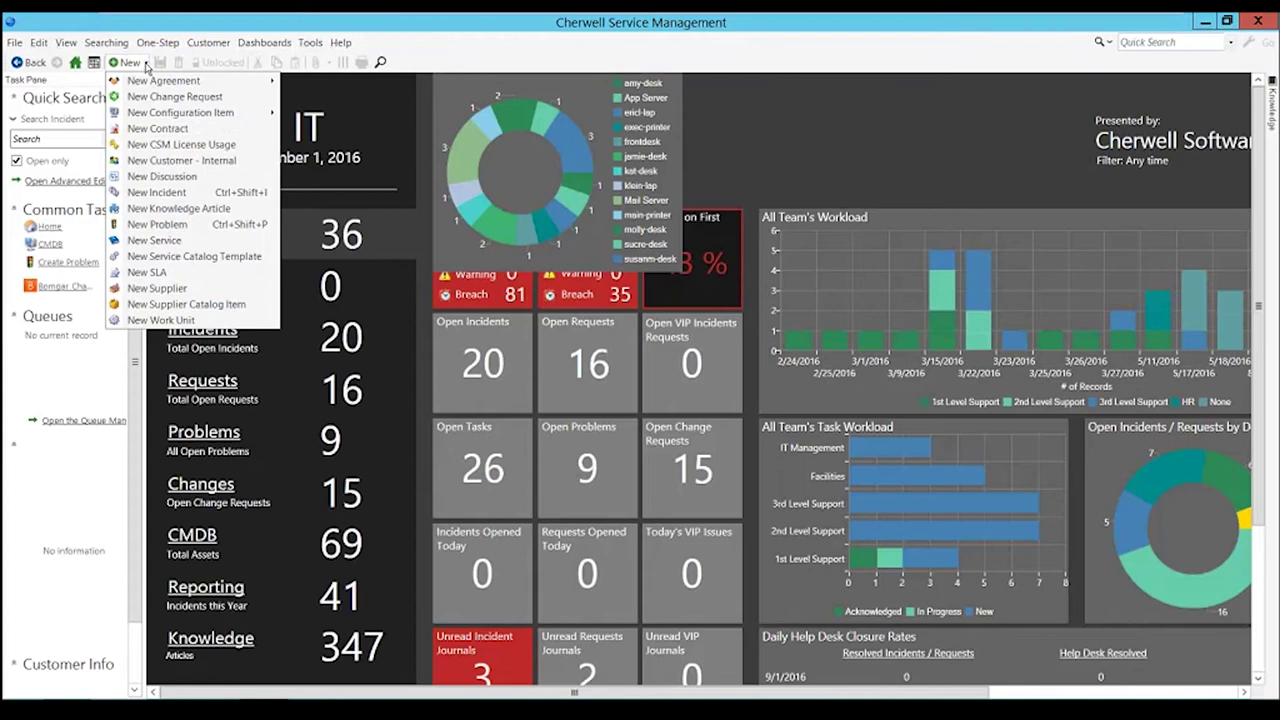
pyautogui.click(190, 194)
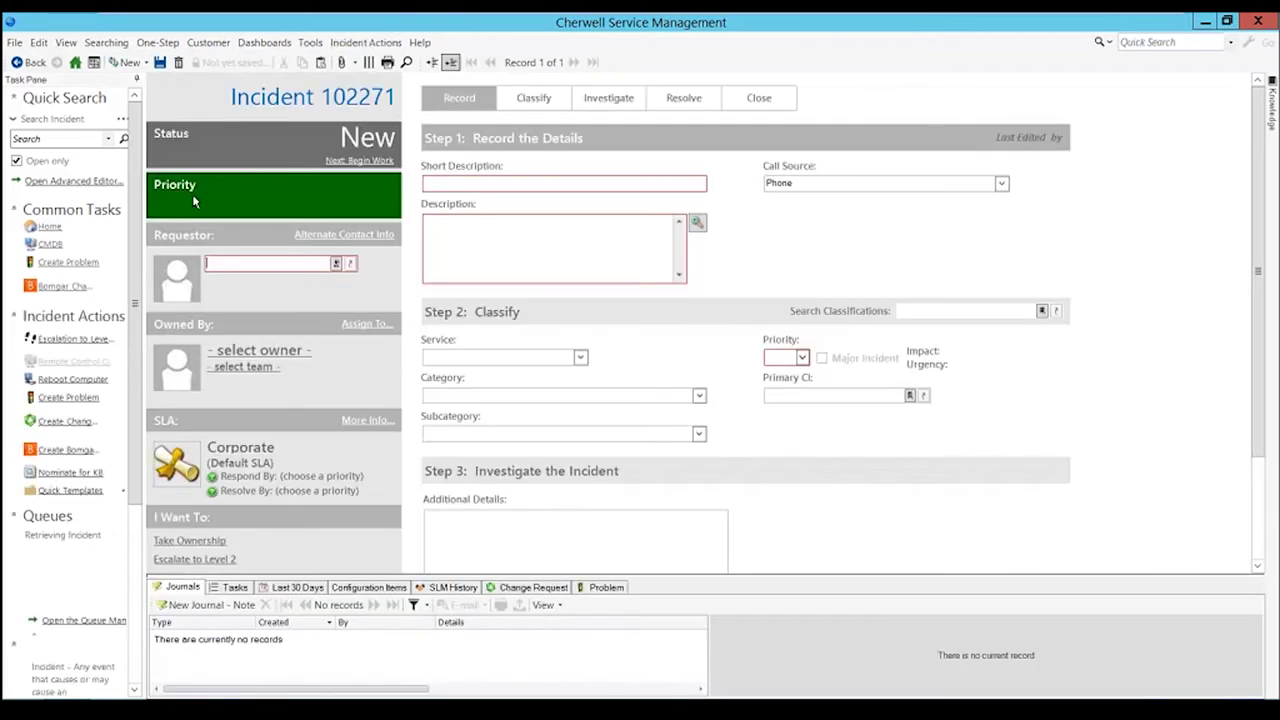
pyautogui.click(482, 186)
pyautogui.write('I  am having emi')
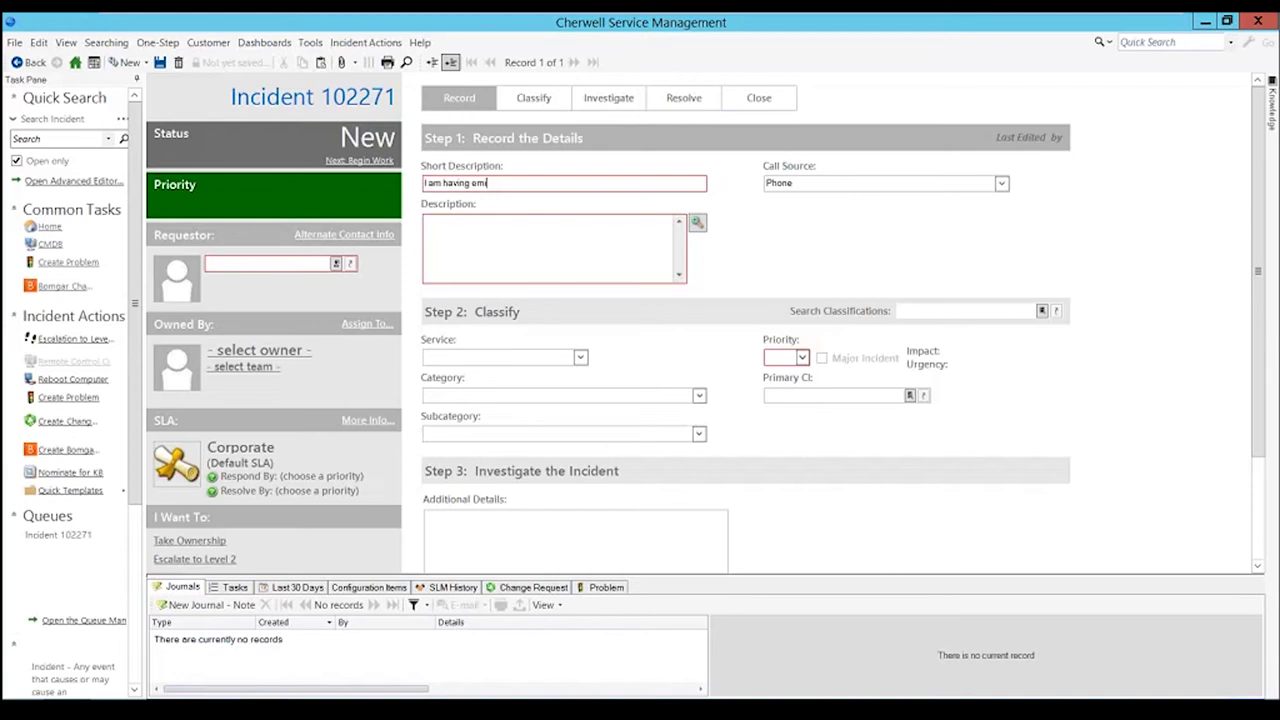
pyautogui.press('BackSpace')
pyautogui.write('ai')
pyautogui.write('o')
pyautogui.press('BackSpace')
pyautogui.press('BackSpace')
pyautogui.press('BackSpace')
pyautogui.write('il issues')
pyautogui.press('Tab')
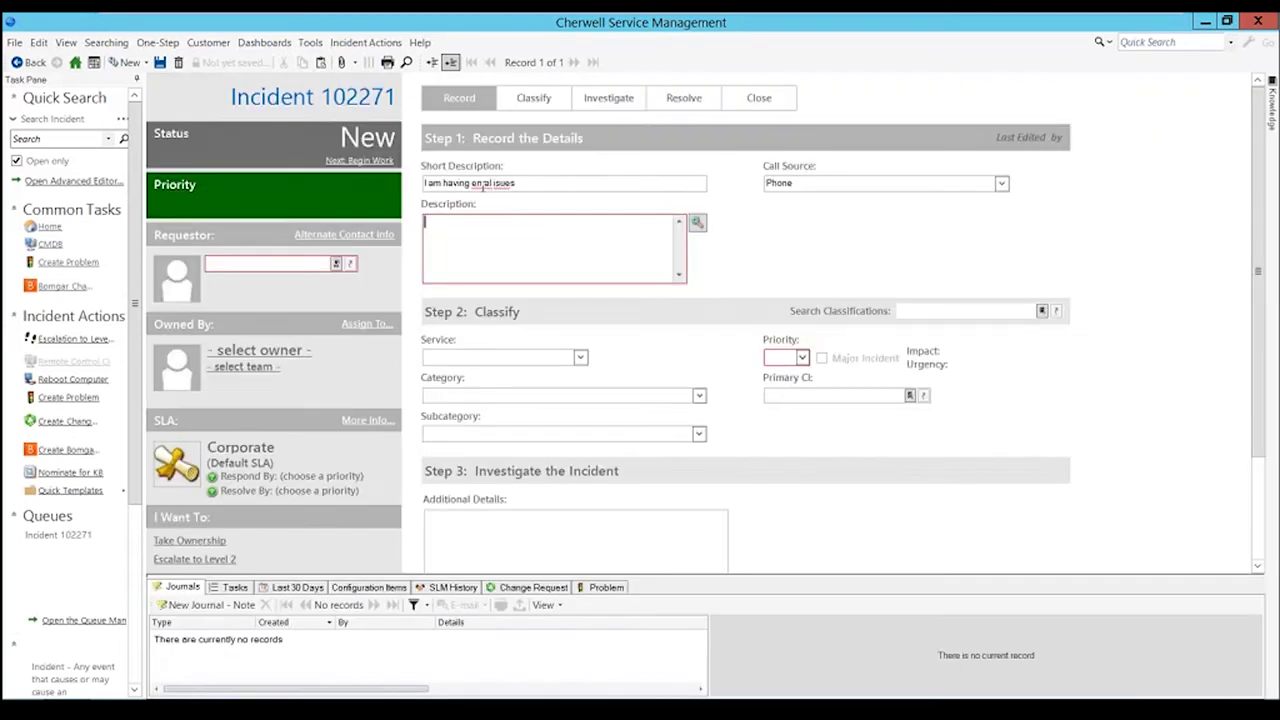
# - Enter the description "Email on my laptop", set the service to Enterprise Apps, and choose priority 5 with Individual impact and Low urgency
pyautogui.write('Email on my laptop')
pyautogui.press('Tab')
pyautogui.press('Tab')
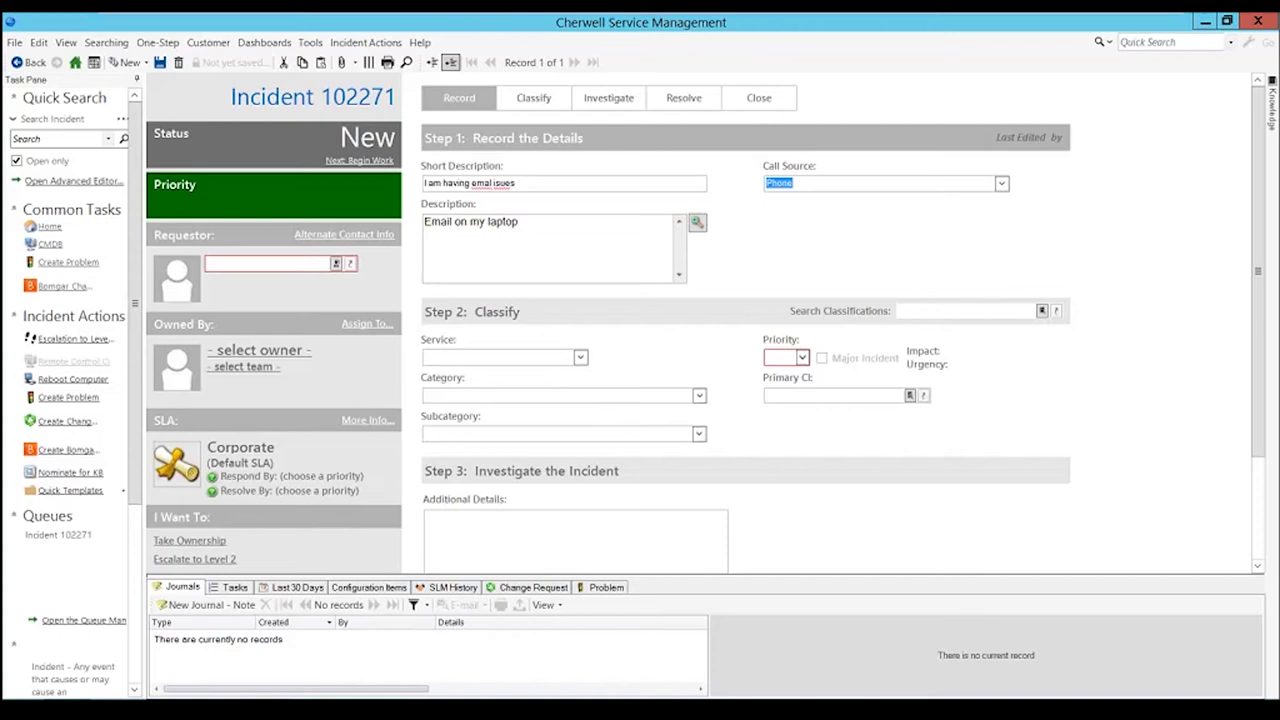
pyautogui.click(580, 358)
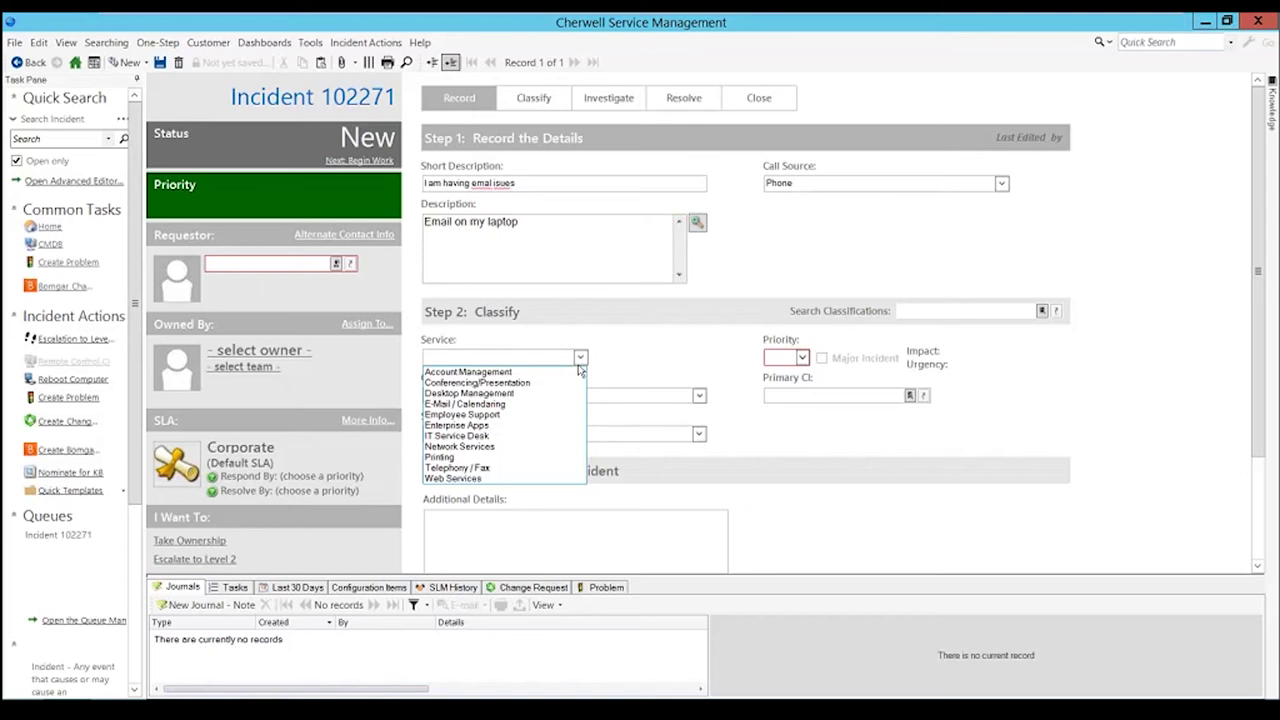
pyautogui.click(556, 432)
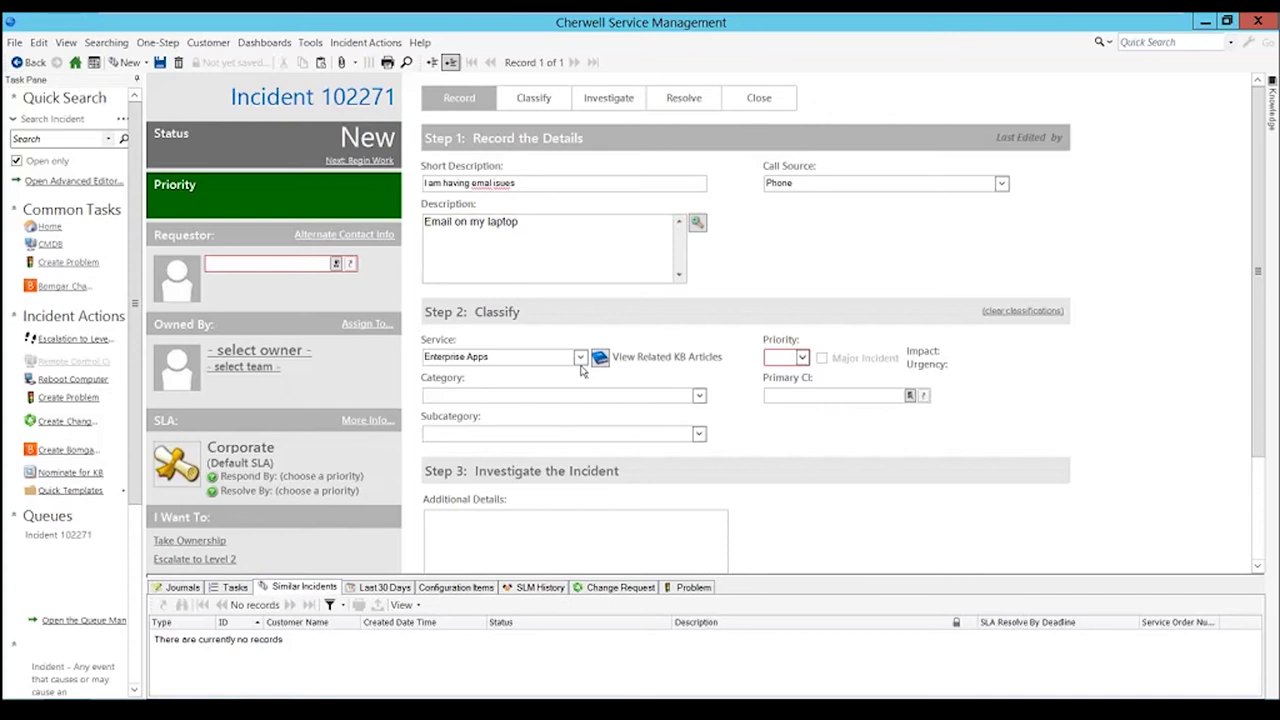
pyautogui.click(802, 358)
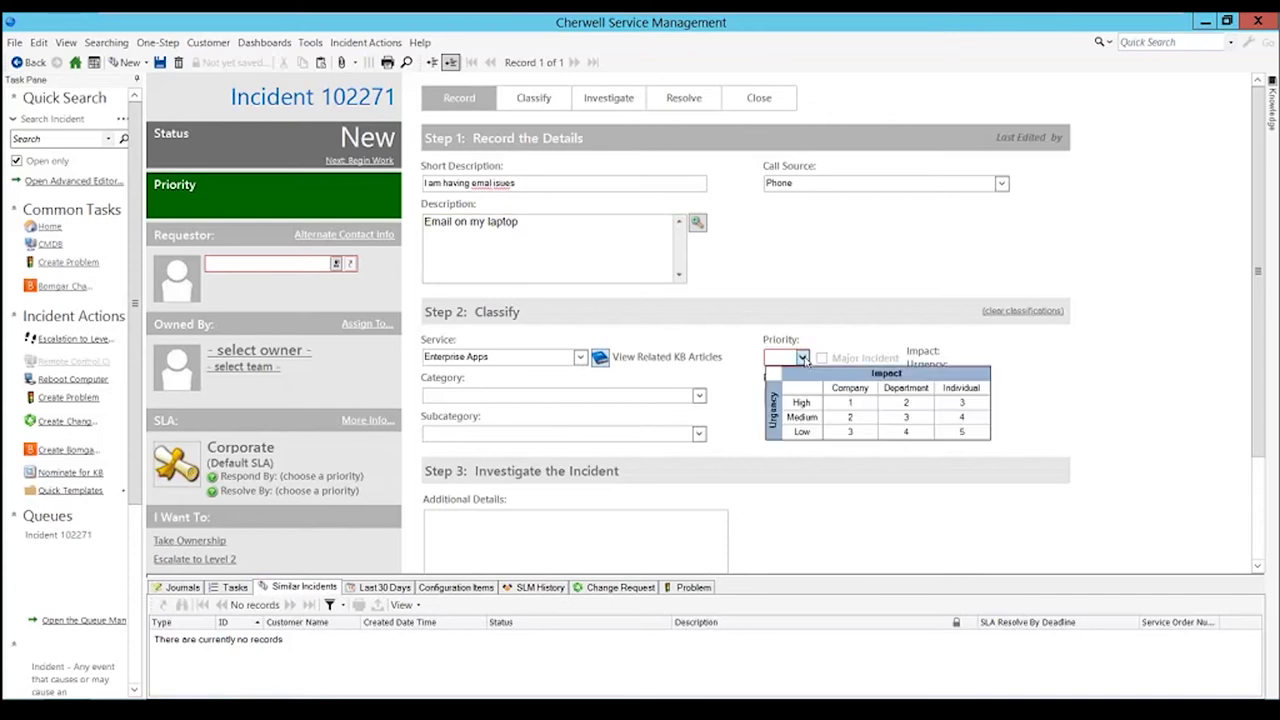
pyautogui.click(958, 432)
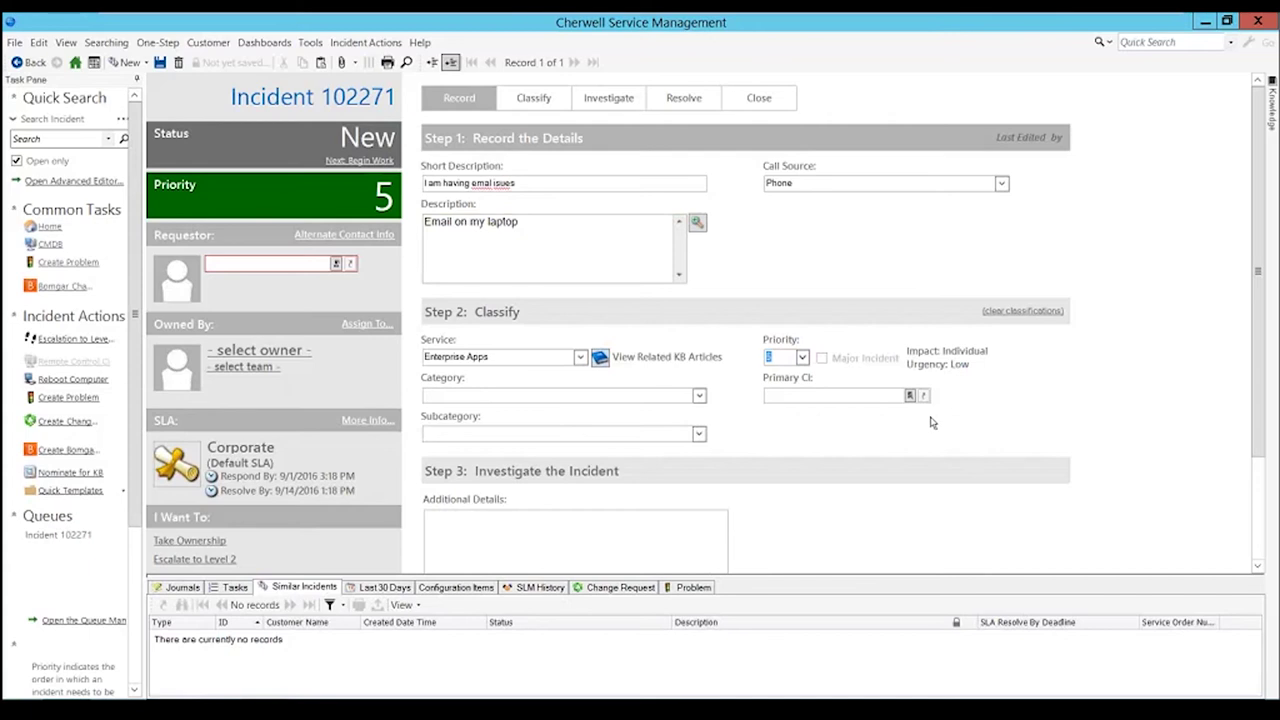
# - Set the priority to 1 with Company impact and High urgency, and mark and unmark the incident as a Major Incident
pyautogui.click(802, 358)
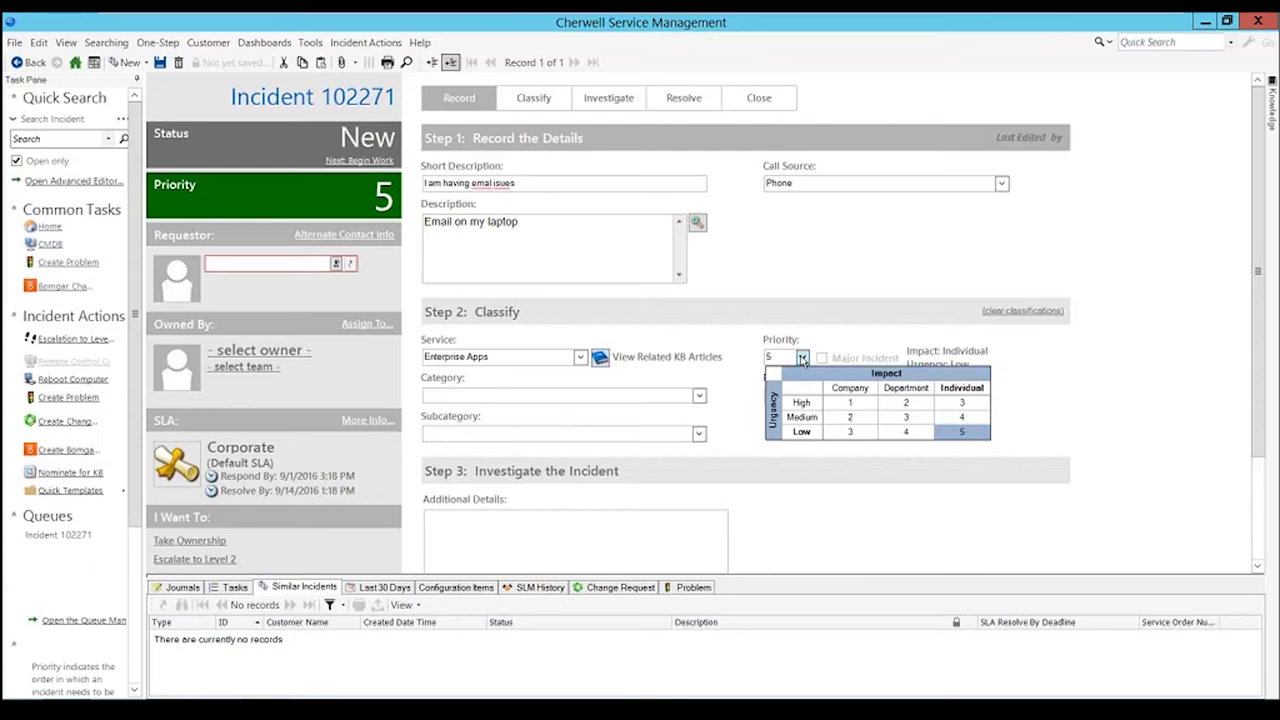
pyautogui.click(802, 358)
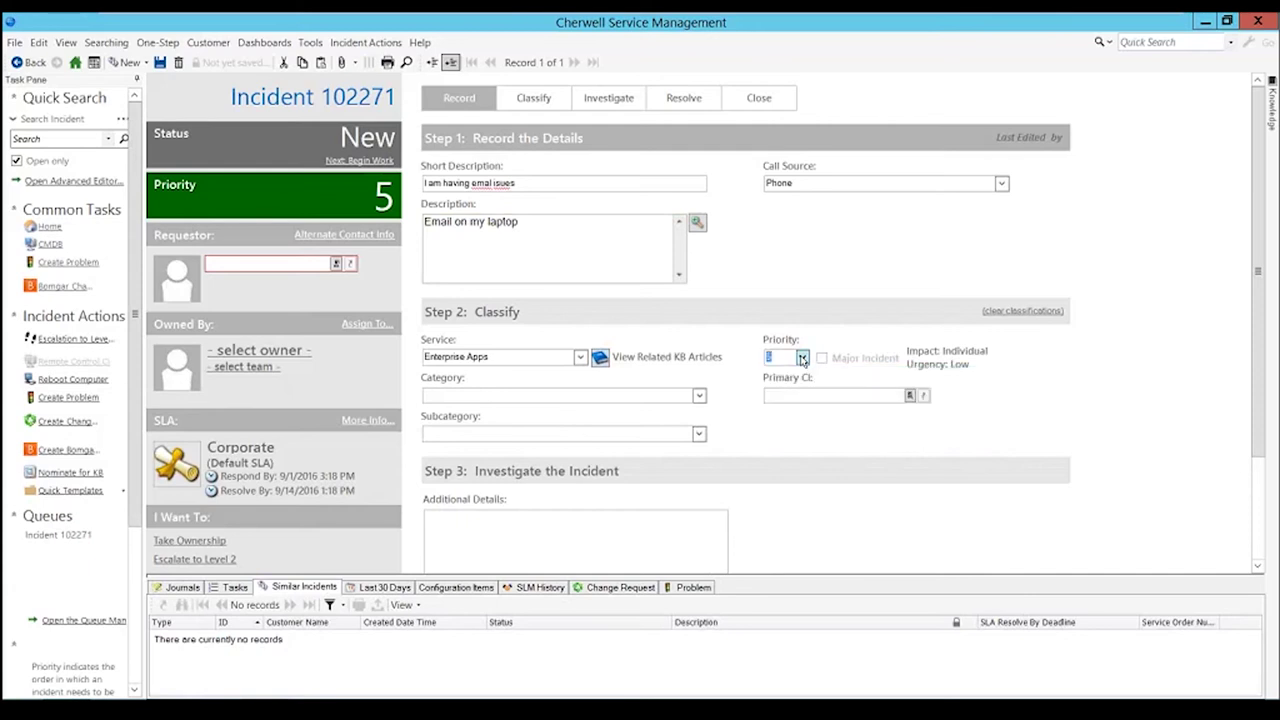
pyautogui.click(802, 358)
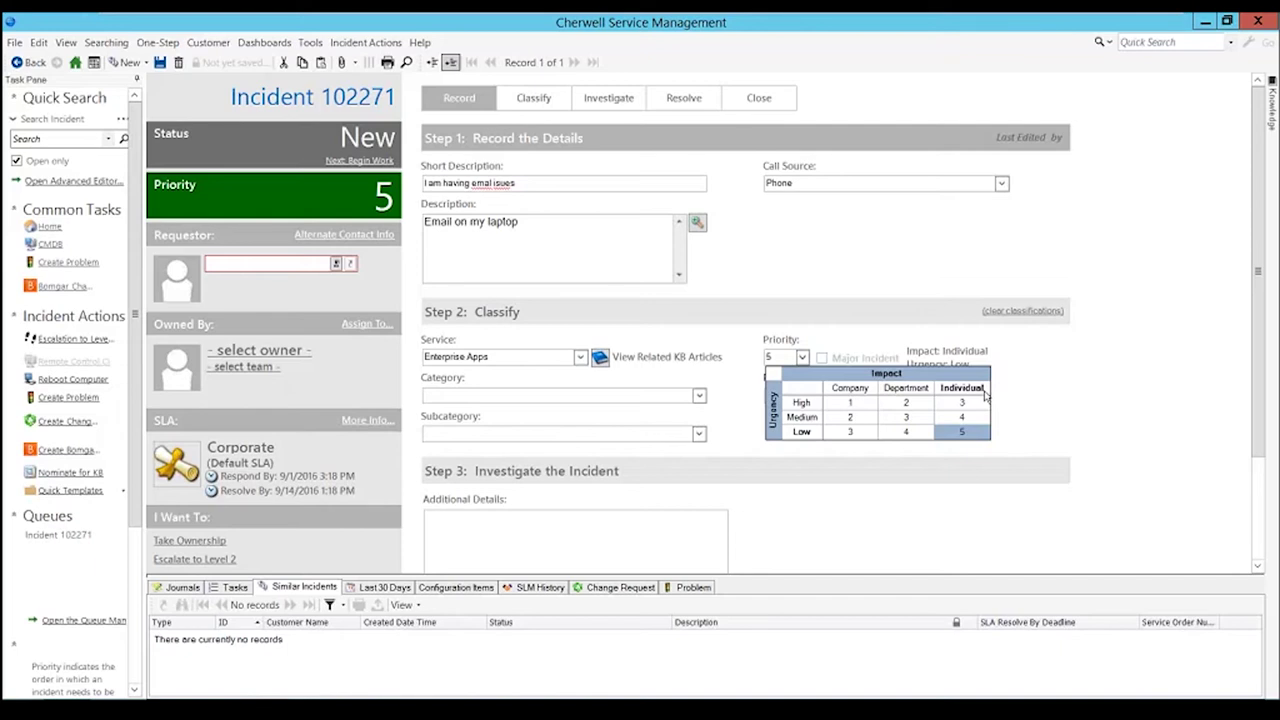
pyautogui.click(851, 402)
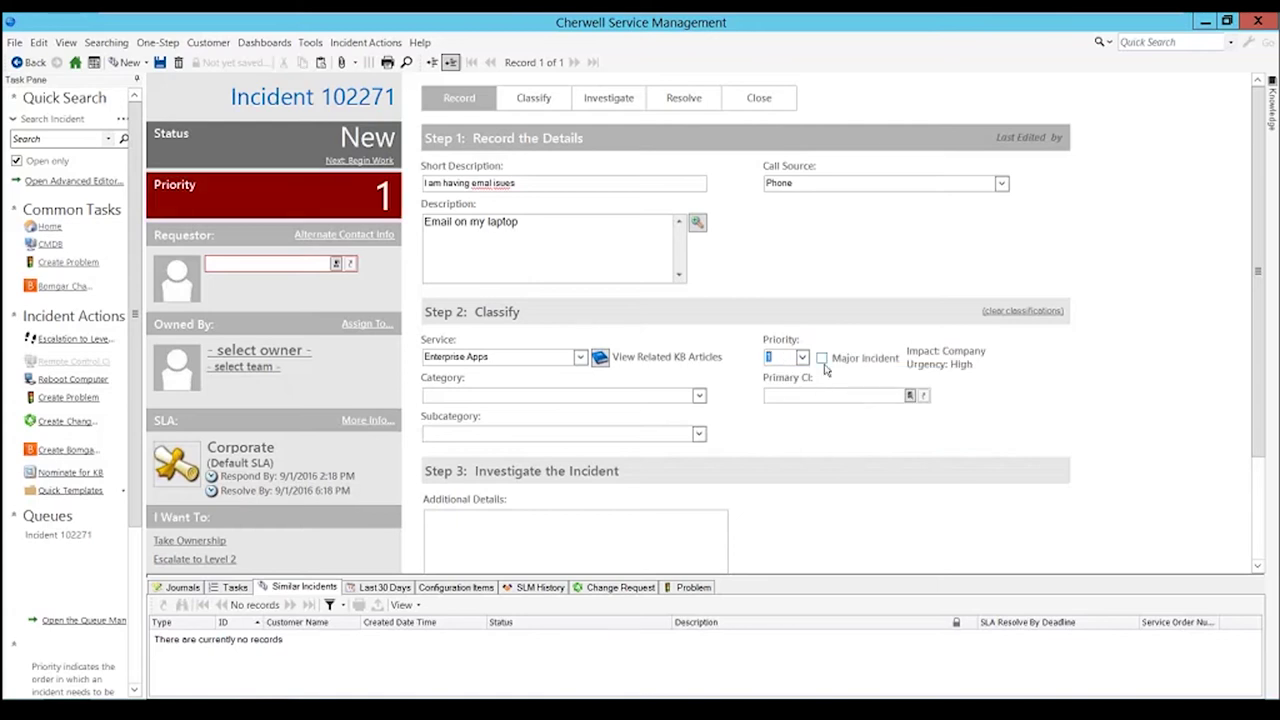
pyautogui.click(821, 358)
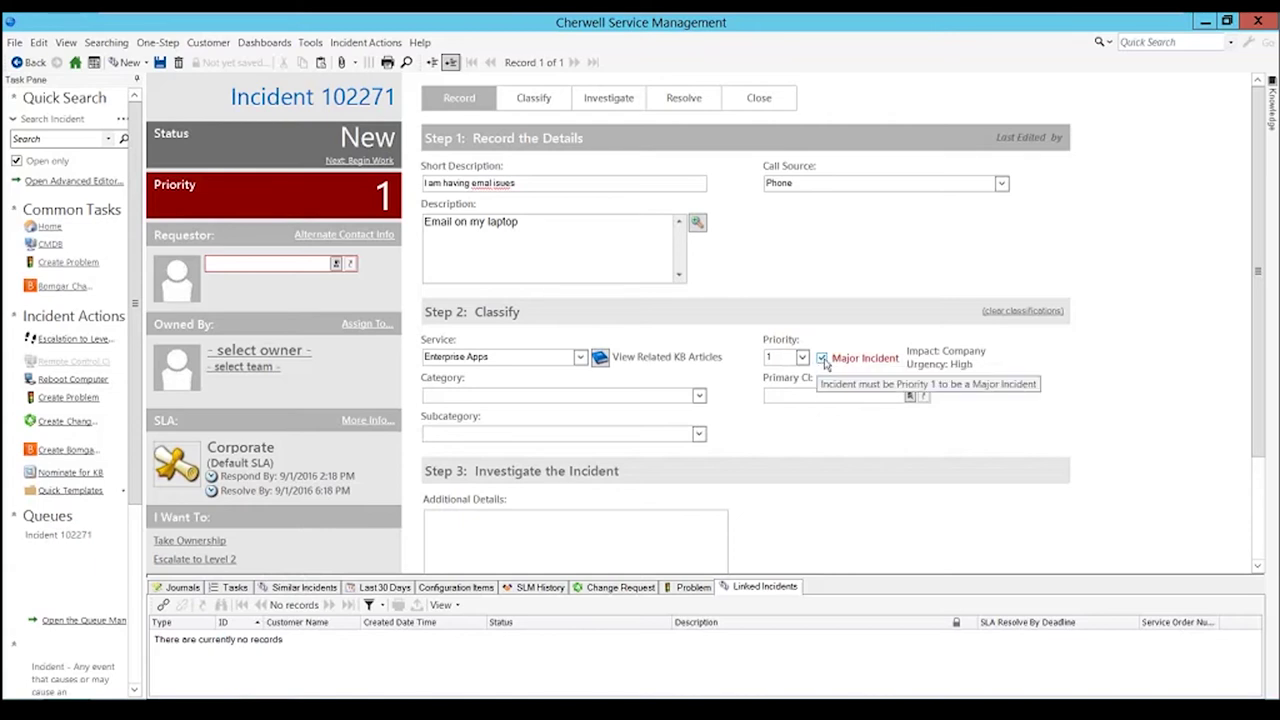
pyautogui.click(822, 358)
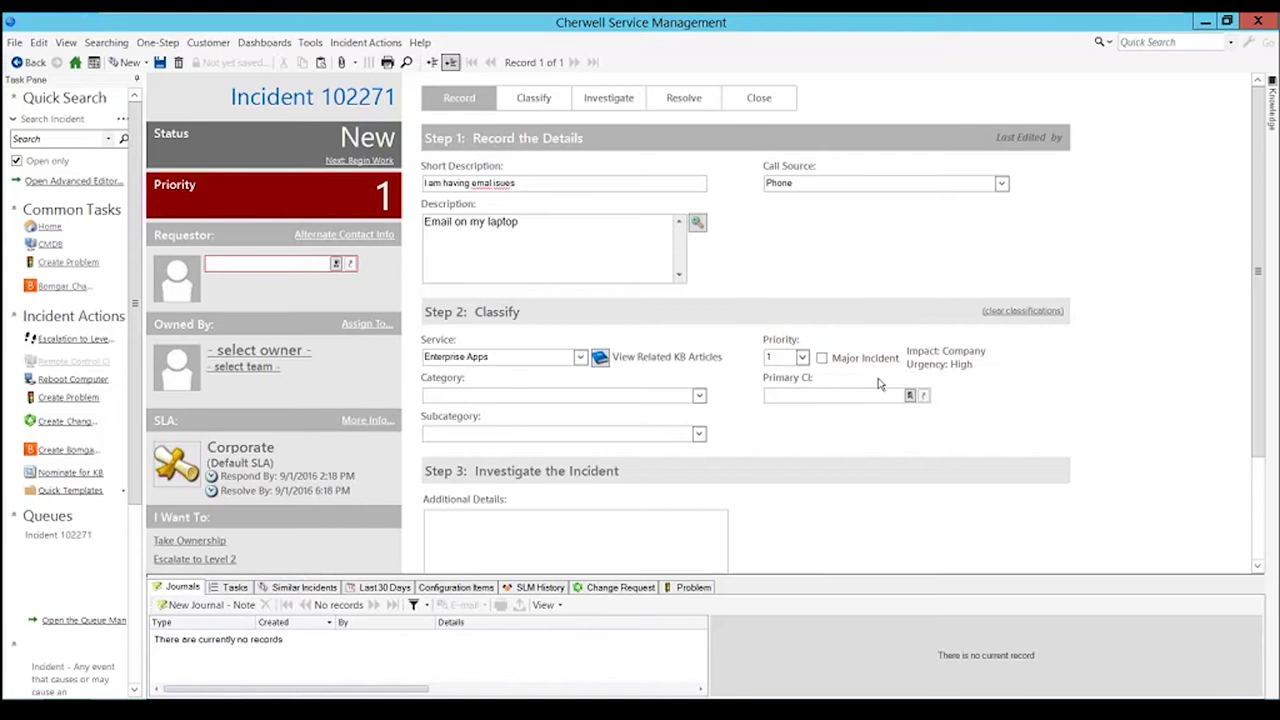
# - Review the priority matrix and return to the home dashboard, discarding the new incident without saving
pyautogui.click(802, 358)
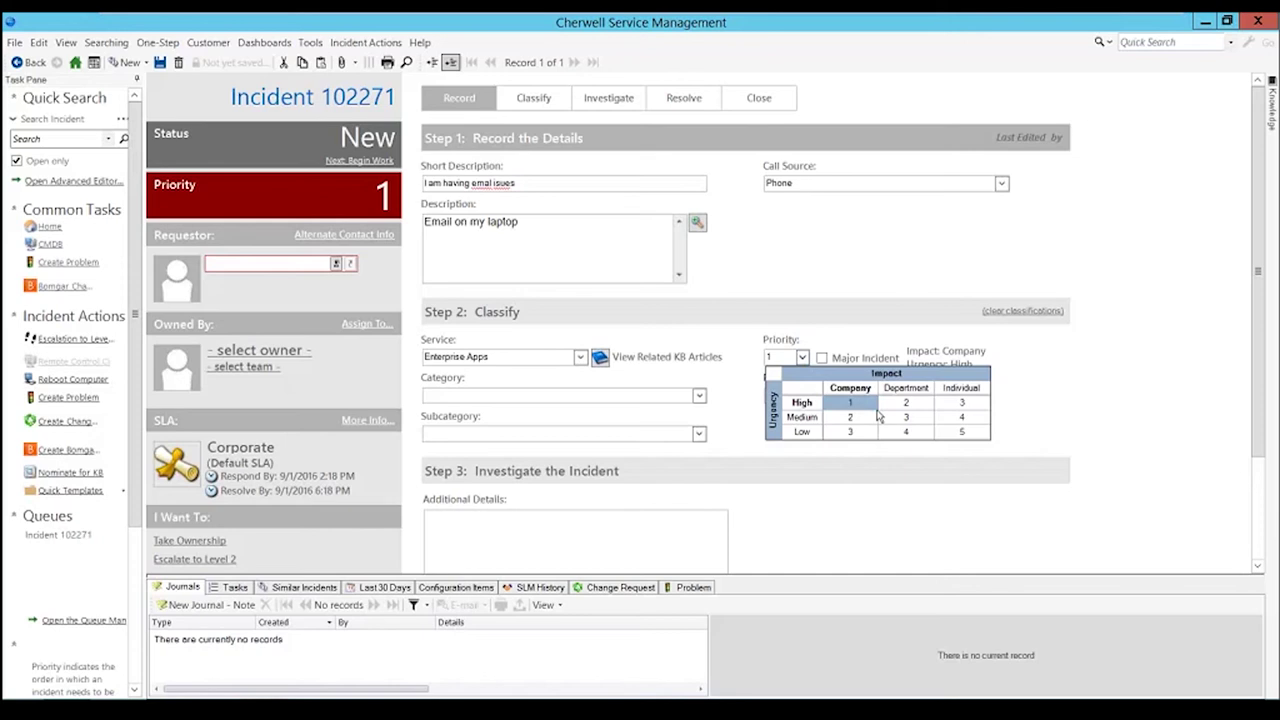
pyautogui.press('Return')
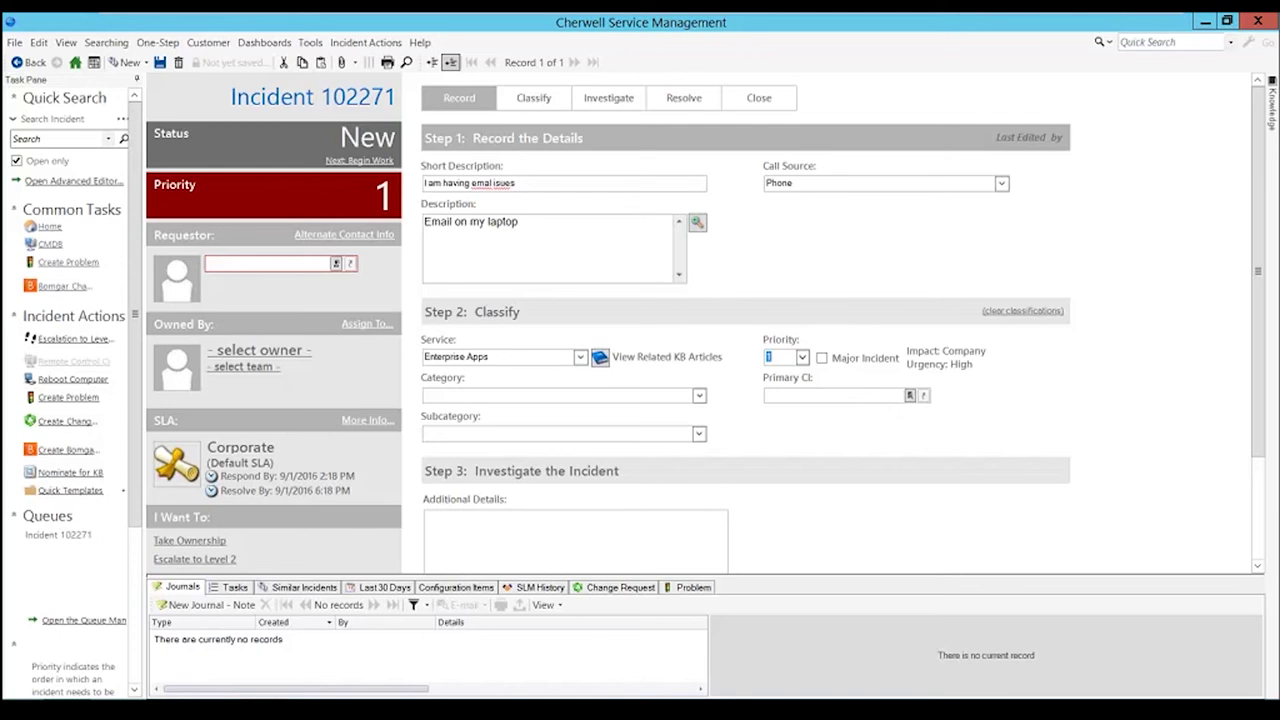
pyautogui.click(50, 227)
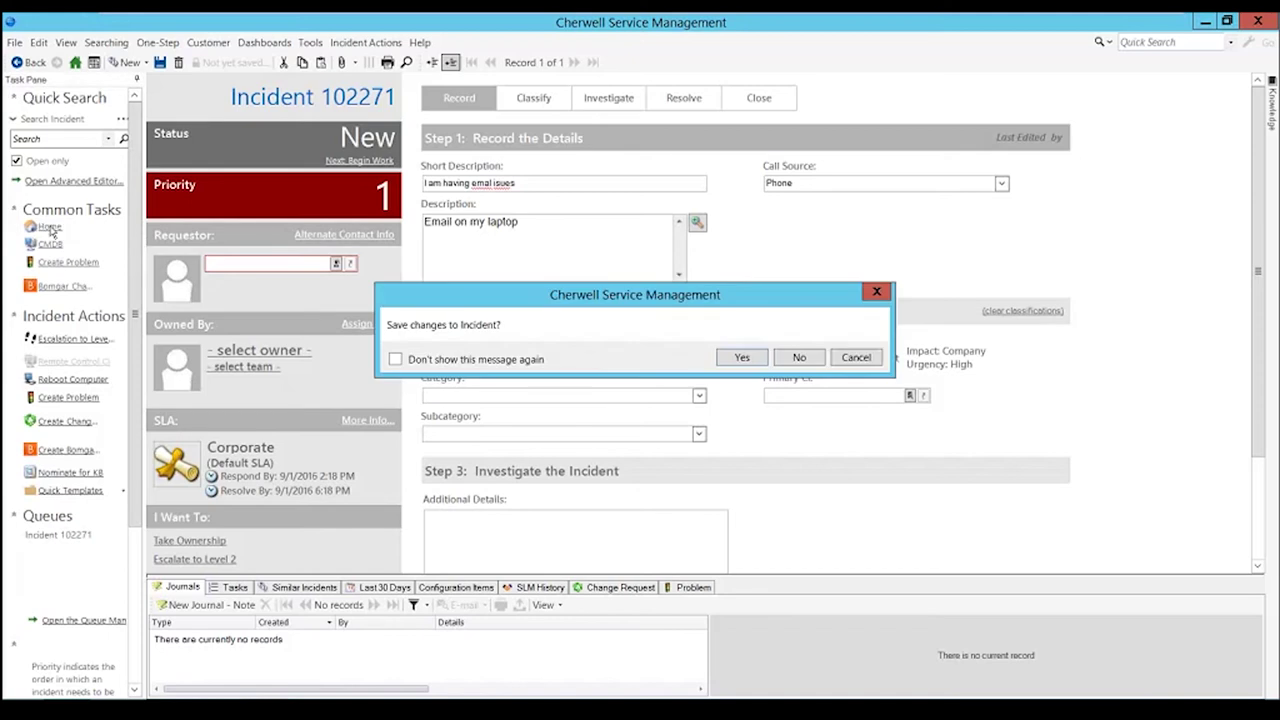
pyautogui.click(789, 362)
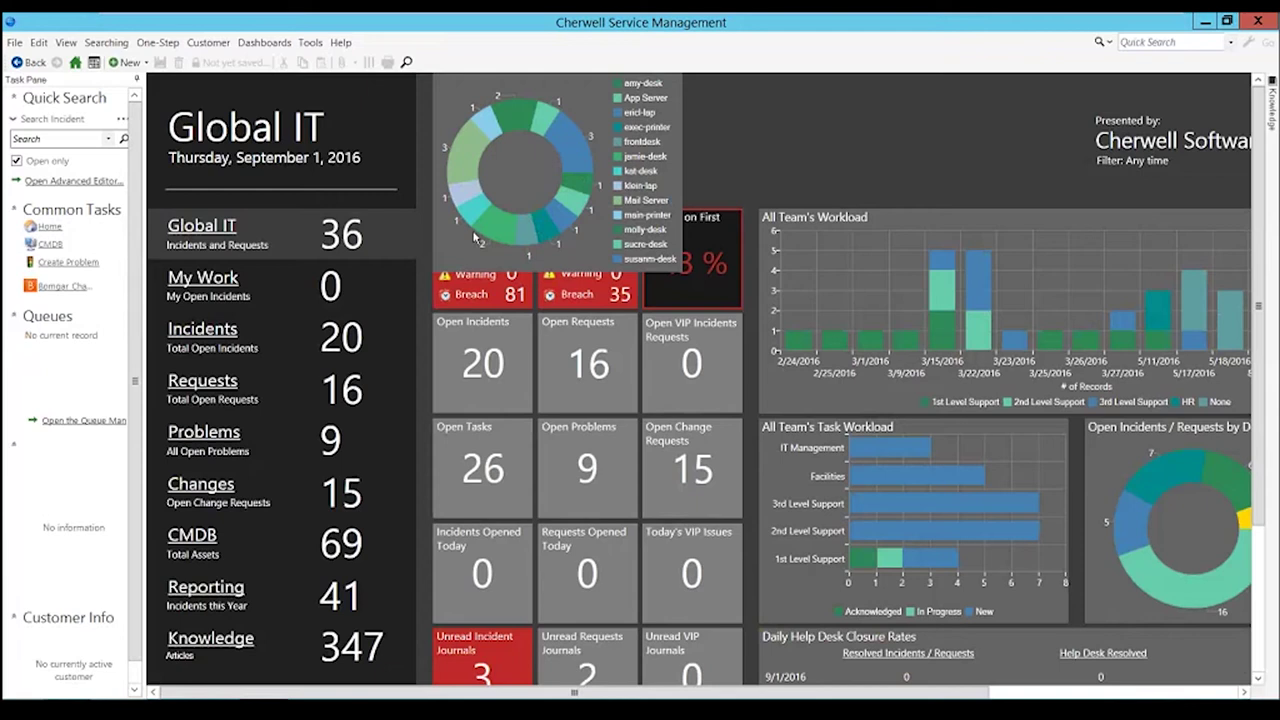
# - View the My Work dashboard, return to Global IT, and drill into the 2/24/2016 bar of the All Team's Workload chart
pyautogui.click(210, 279)
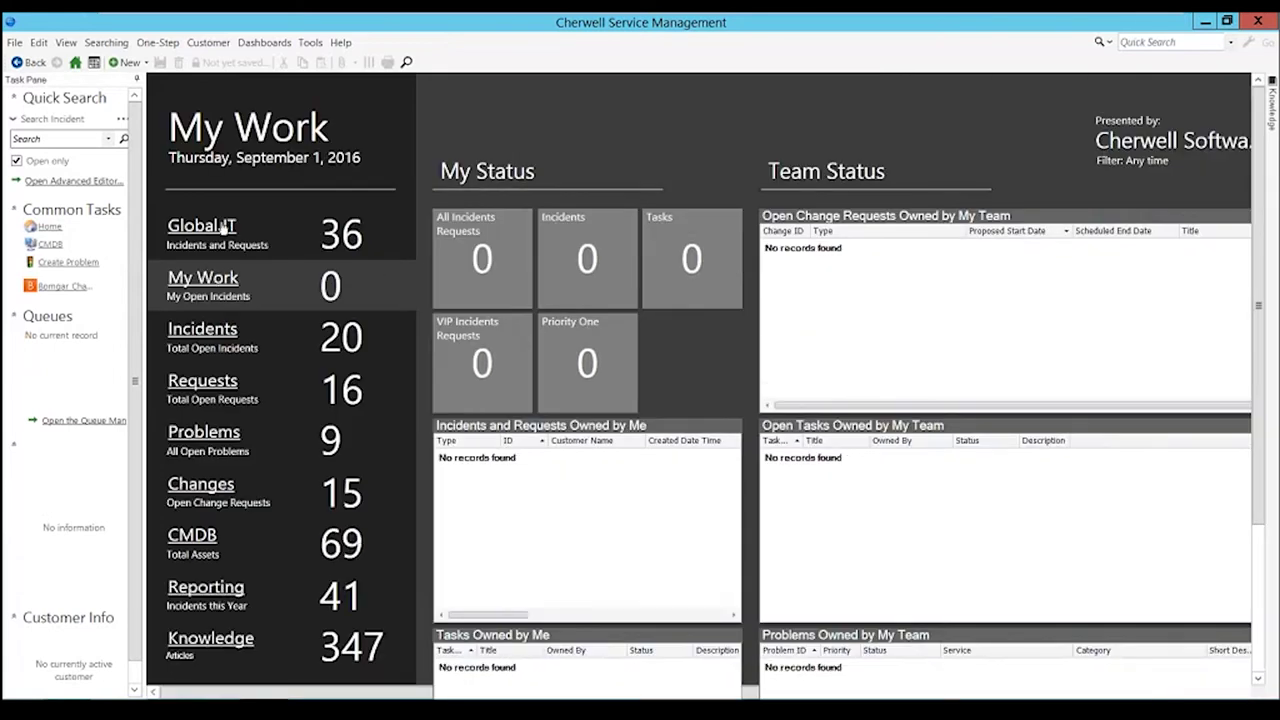
pyautogui.click(219, 226)
pyautogui.click(219, 226)
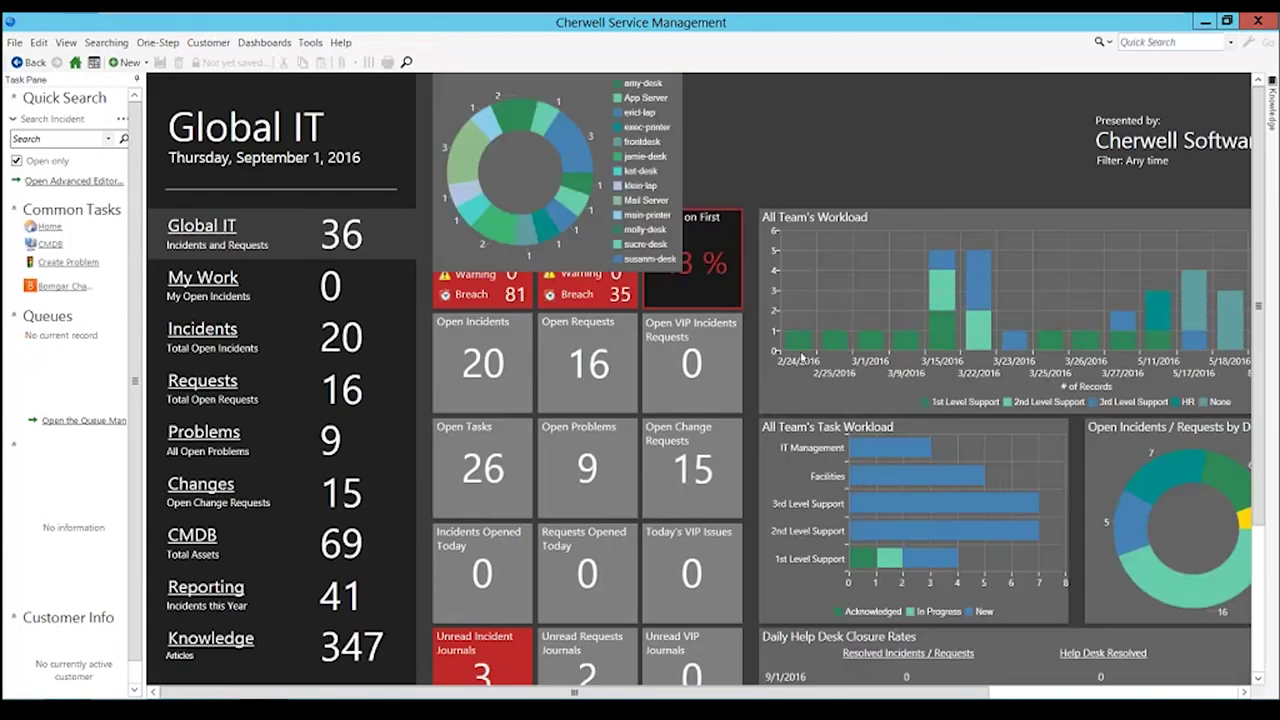
pyautogui.click(797, 348)
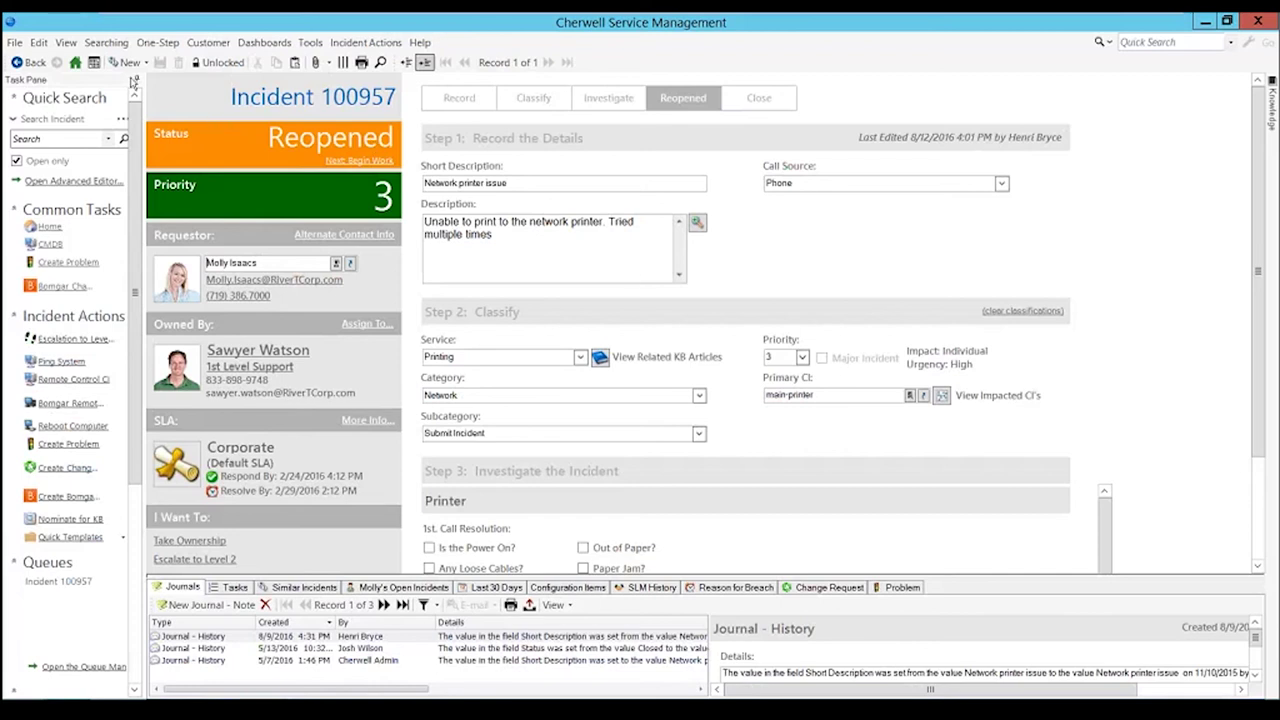
# - Create another new incident, try to save it with its required fields empty, and dismiss the warning with future display turned off
pyautogui.click(127, 63)
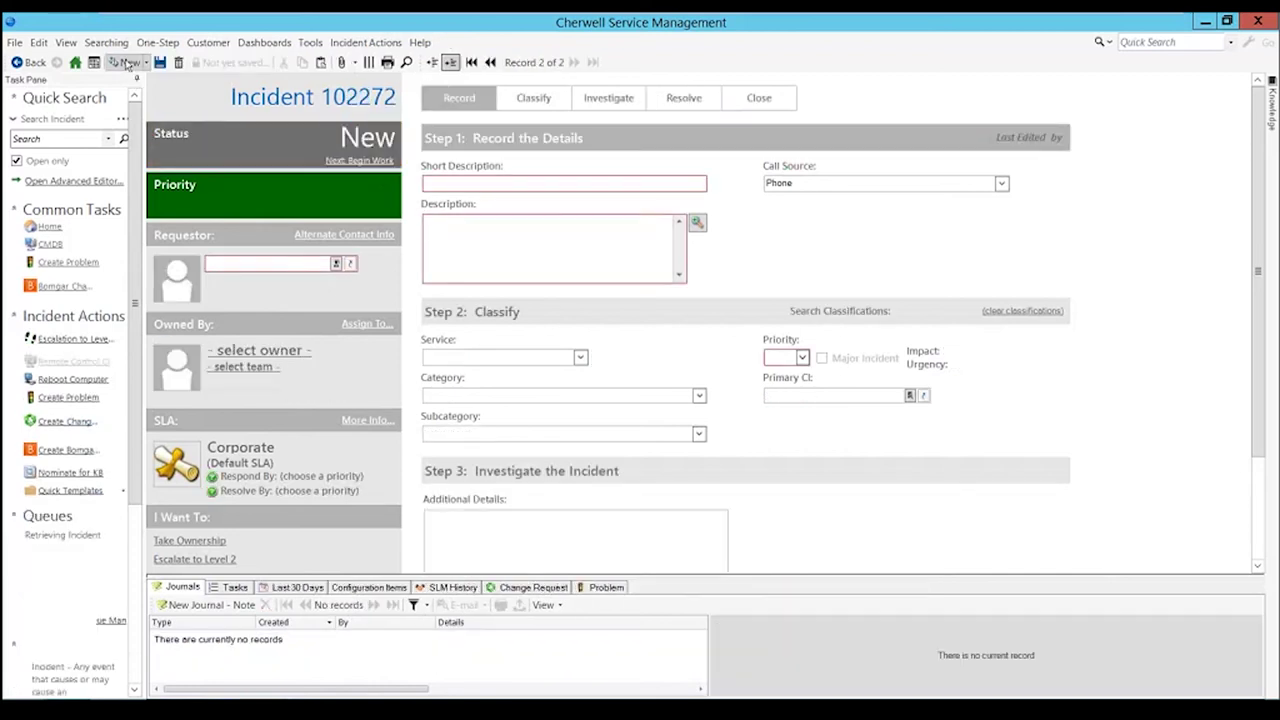
pyautogui.click(146, 63)
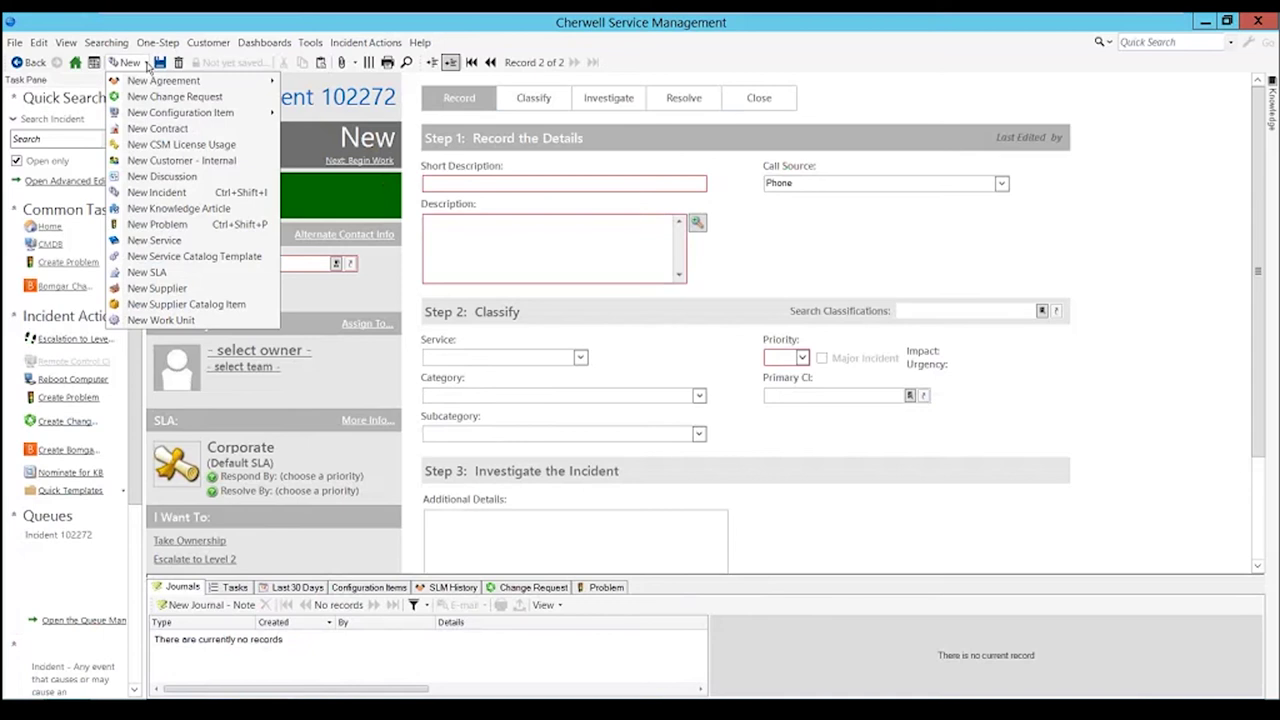
pyautogui.click(222, 192)
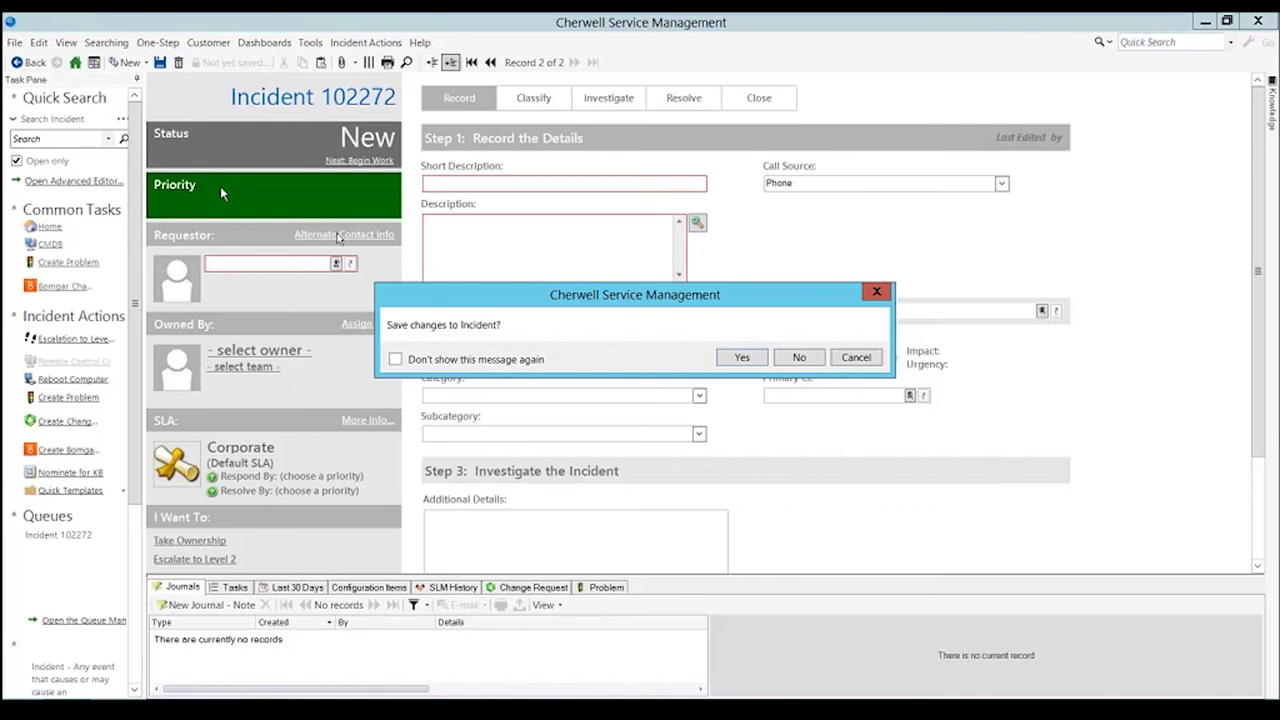
pyautogui.click(761, 357)
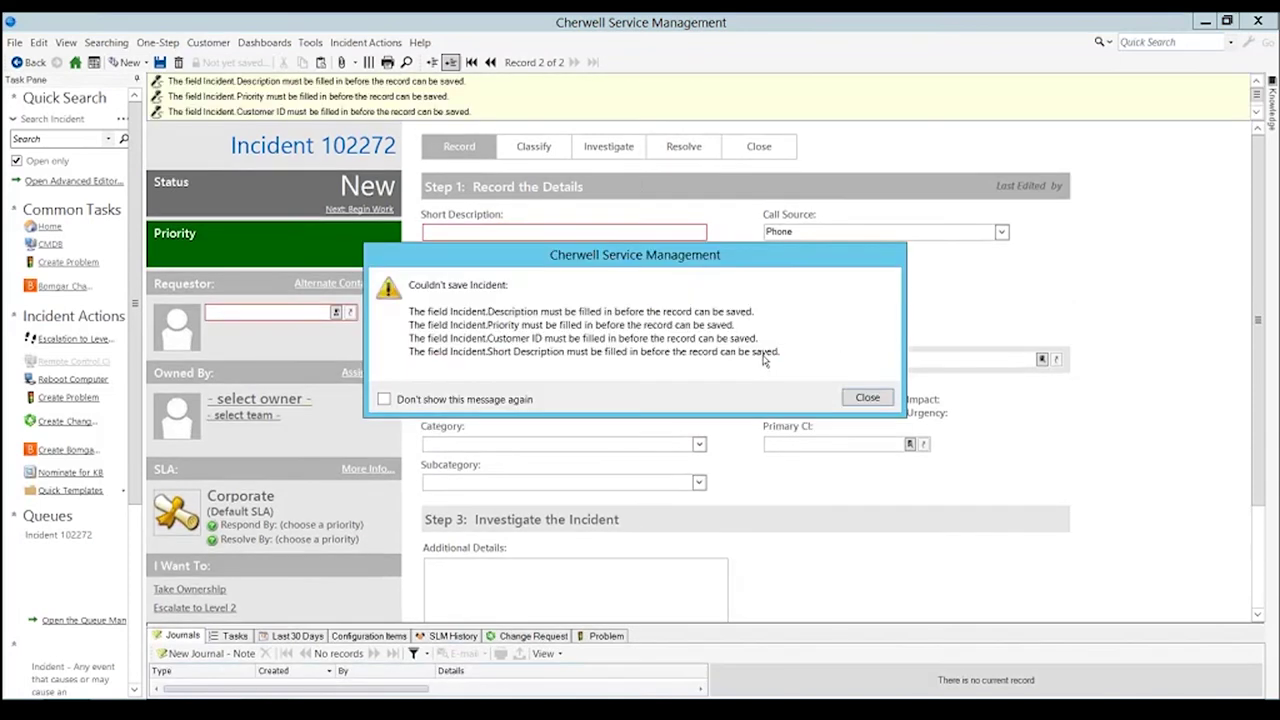
pyautogui.click(383, 399)
pyautogui.click(852, 398)
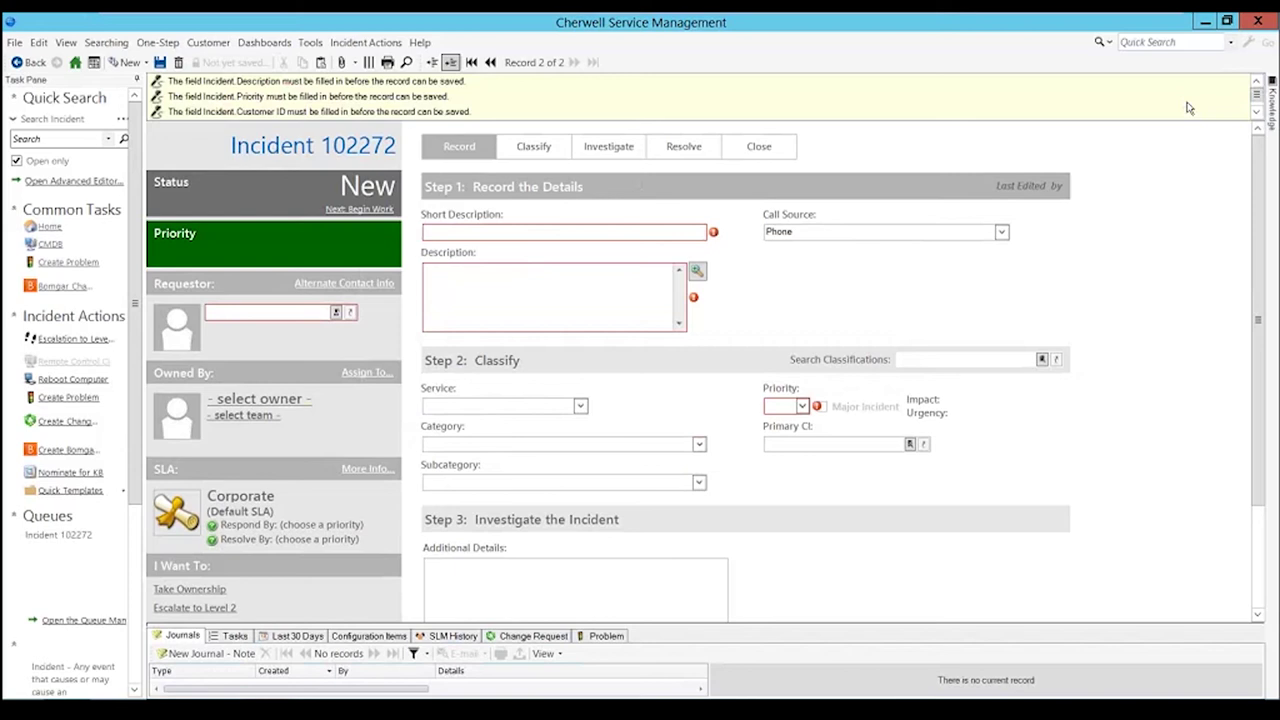
# - Set the first customer in the A, B or C contact list as the incident's requestor
pyautogui.click(337, 313)
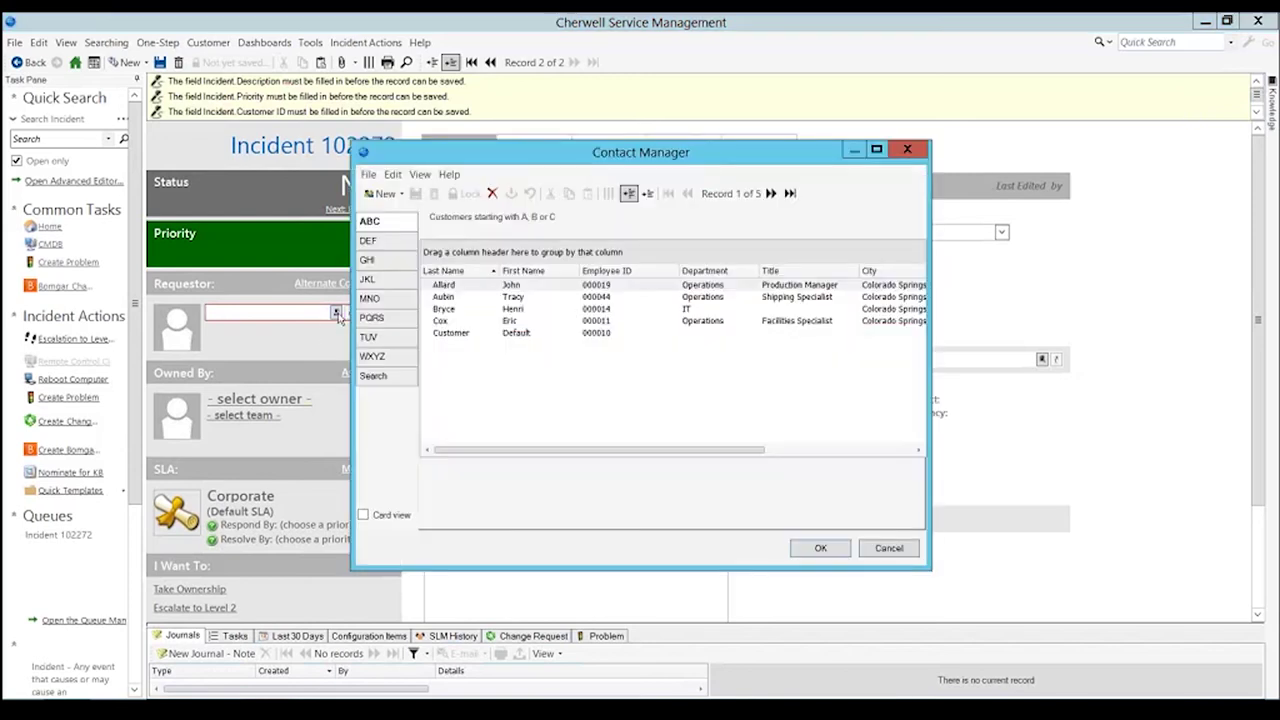
pyautogui.doubleClick(469, 286)
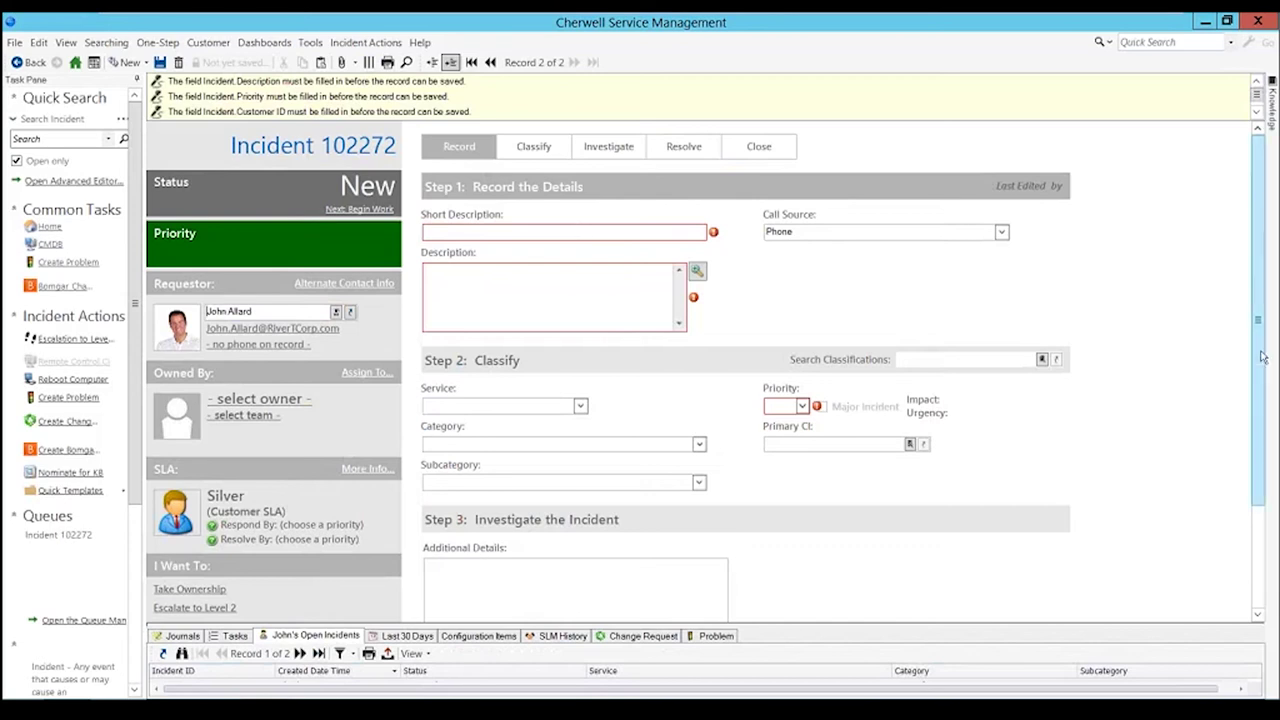
# - Classify the incident as service Enterprise Apps, category MS Office, subcategory Submit Incident, and try to save it
pyautogui.moveTo(1266, 400); pyautogui.dragTo(1274, 480)
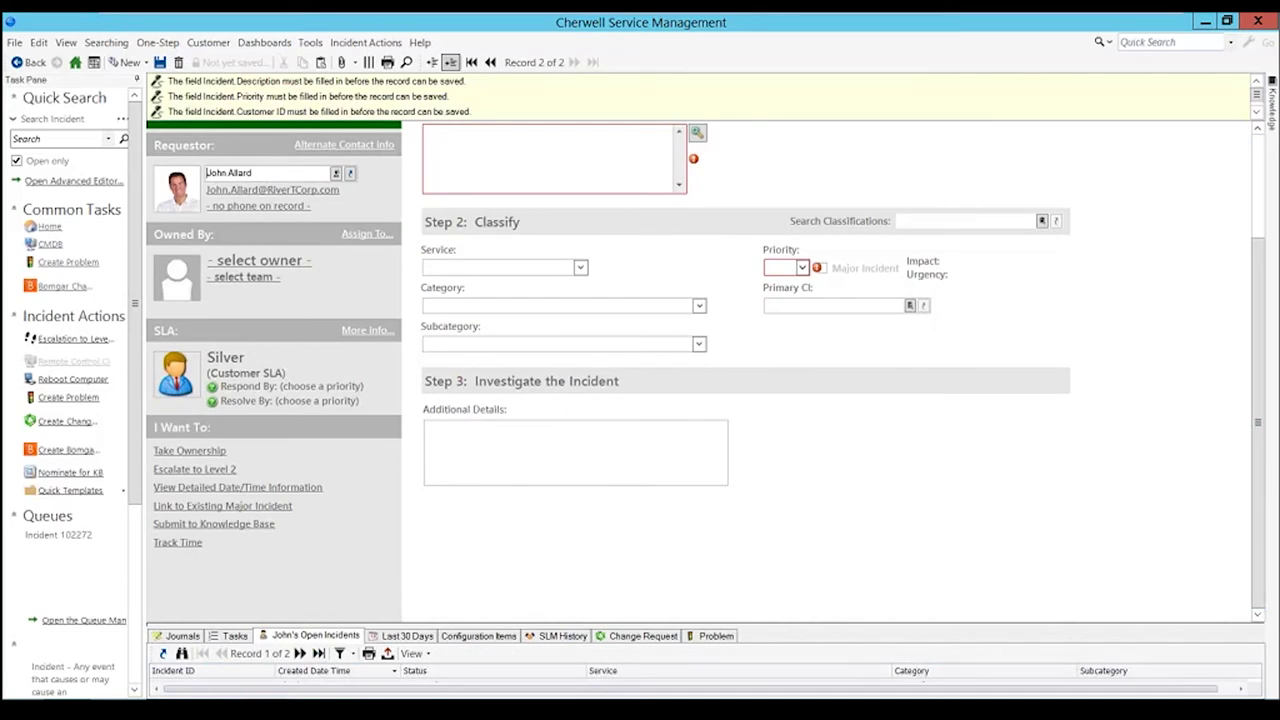
pyautogui.click(580, 267)
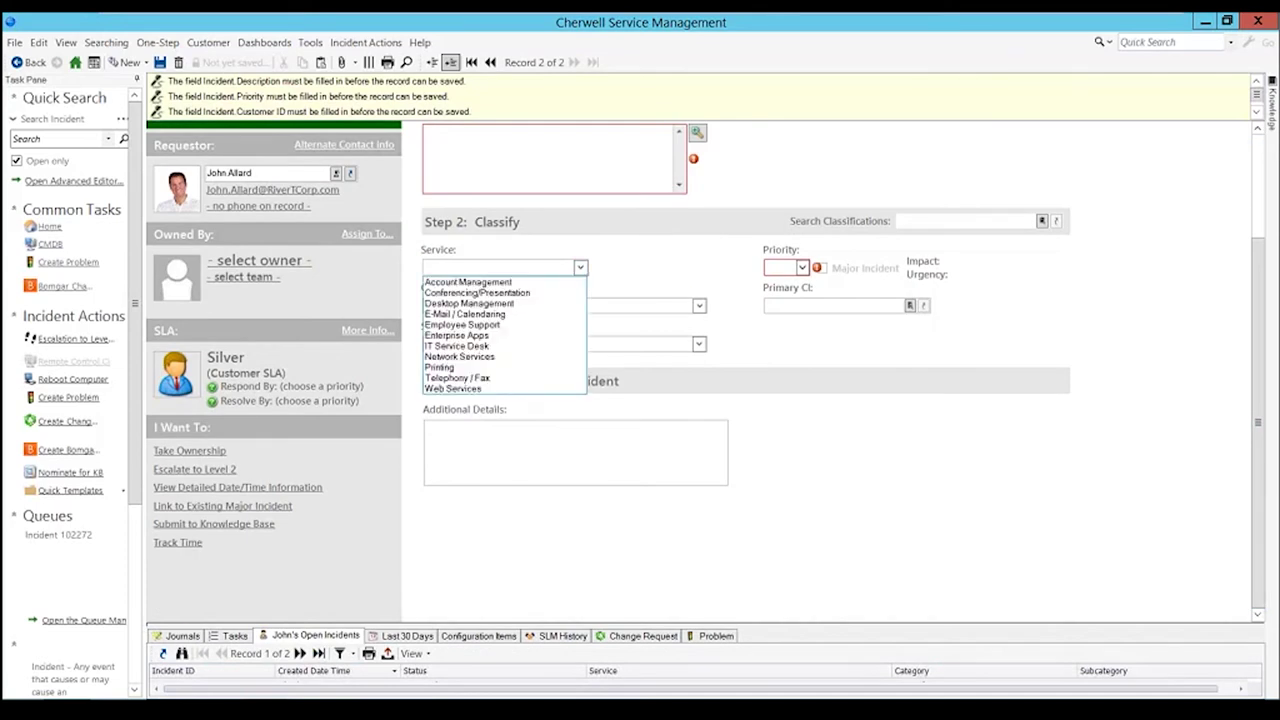
pyautogui.click(527, 336)
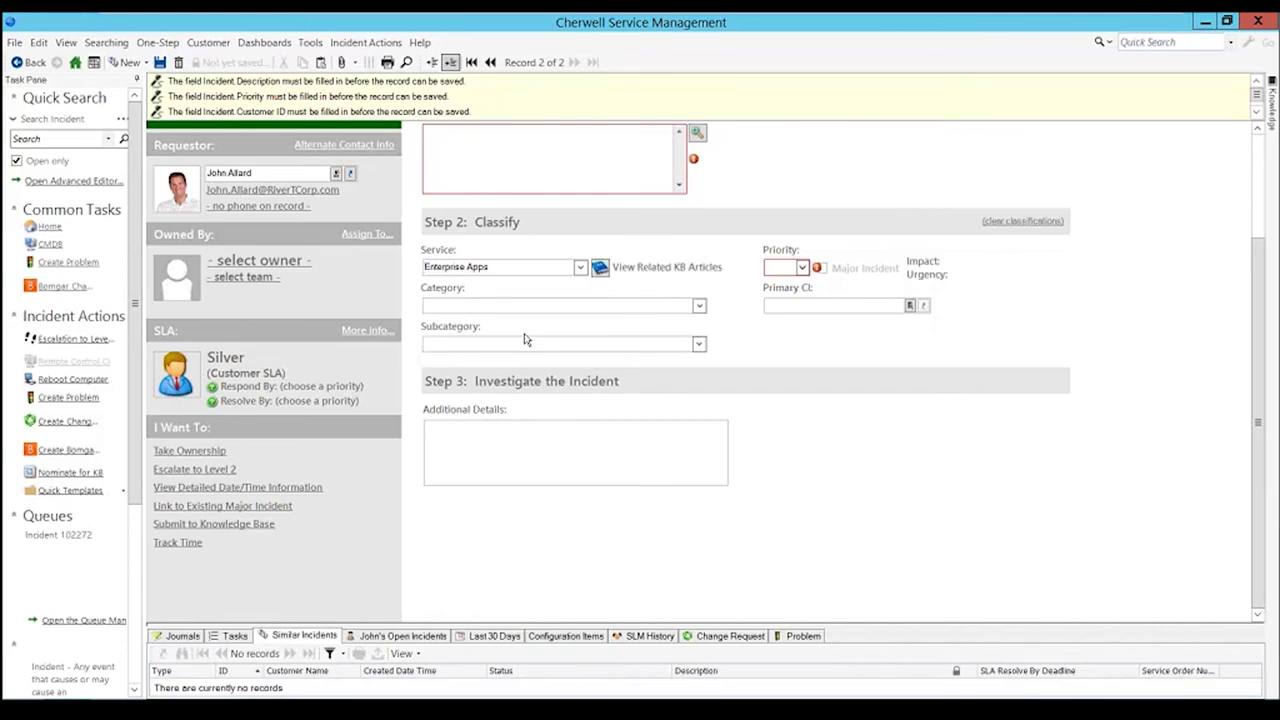
pyautogui.click(702, 306)
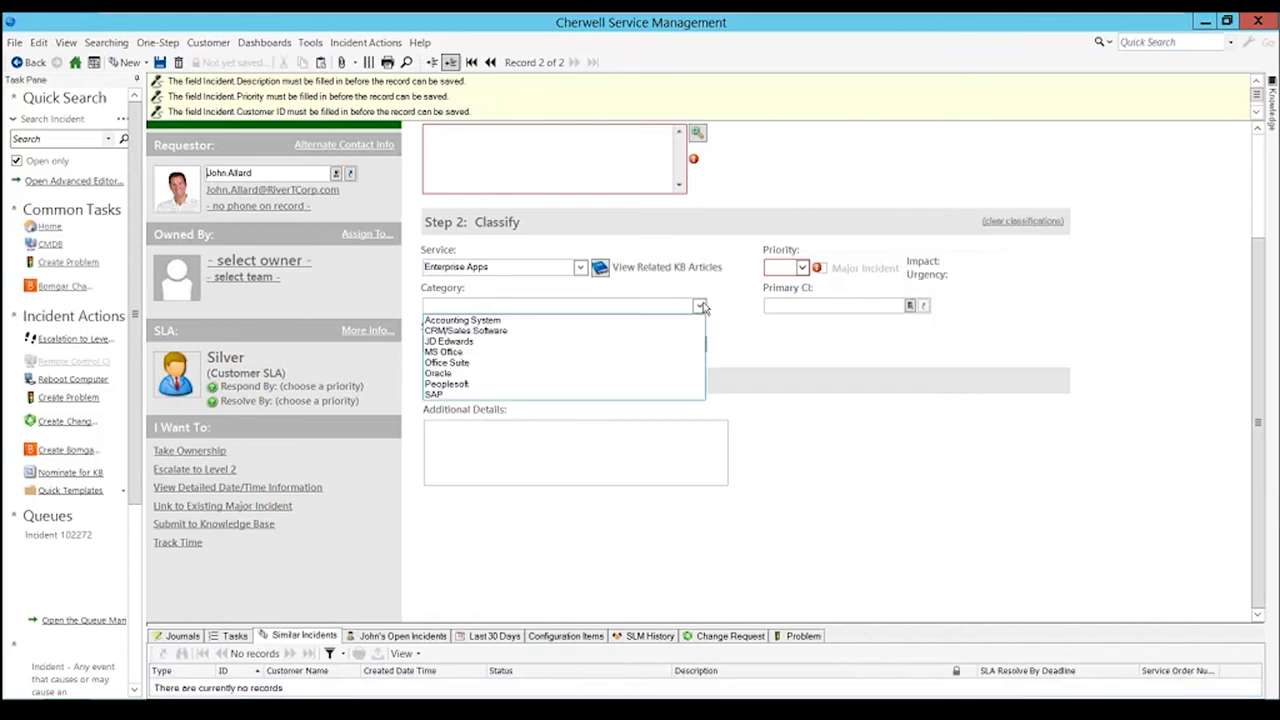
pyautogui.click(629, 353)
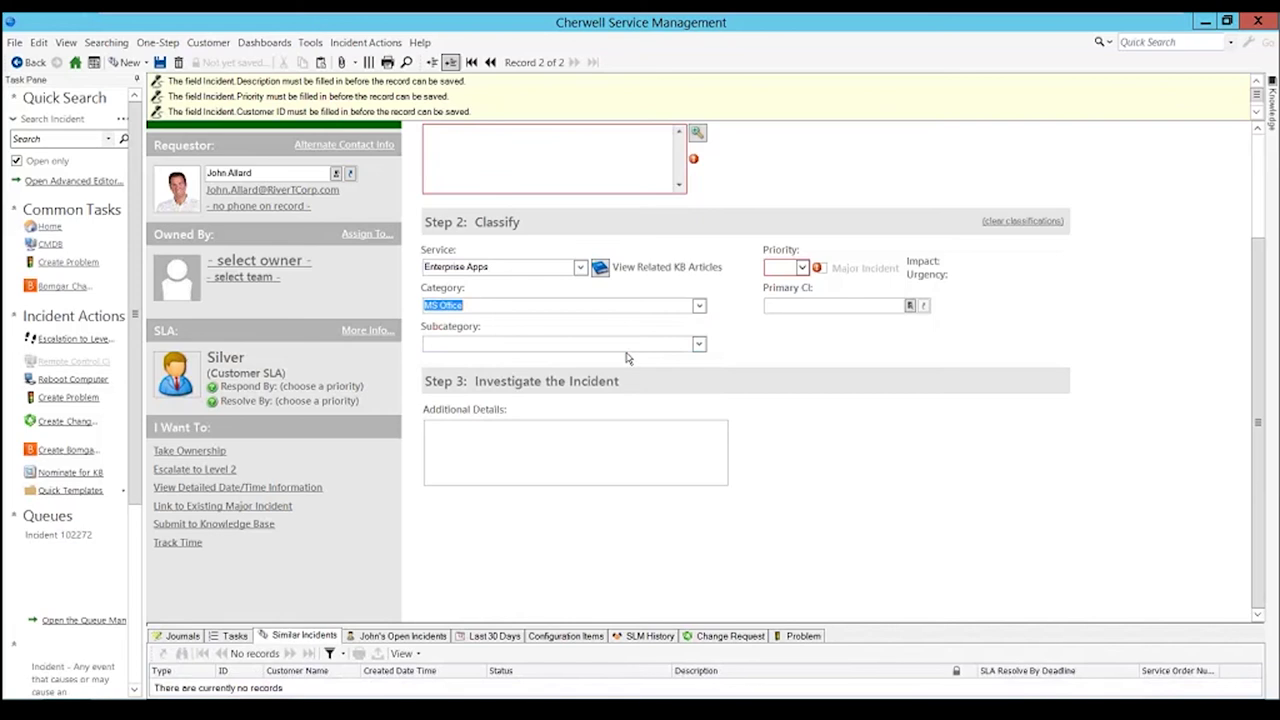
pyautogui.click(674, 341)
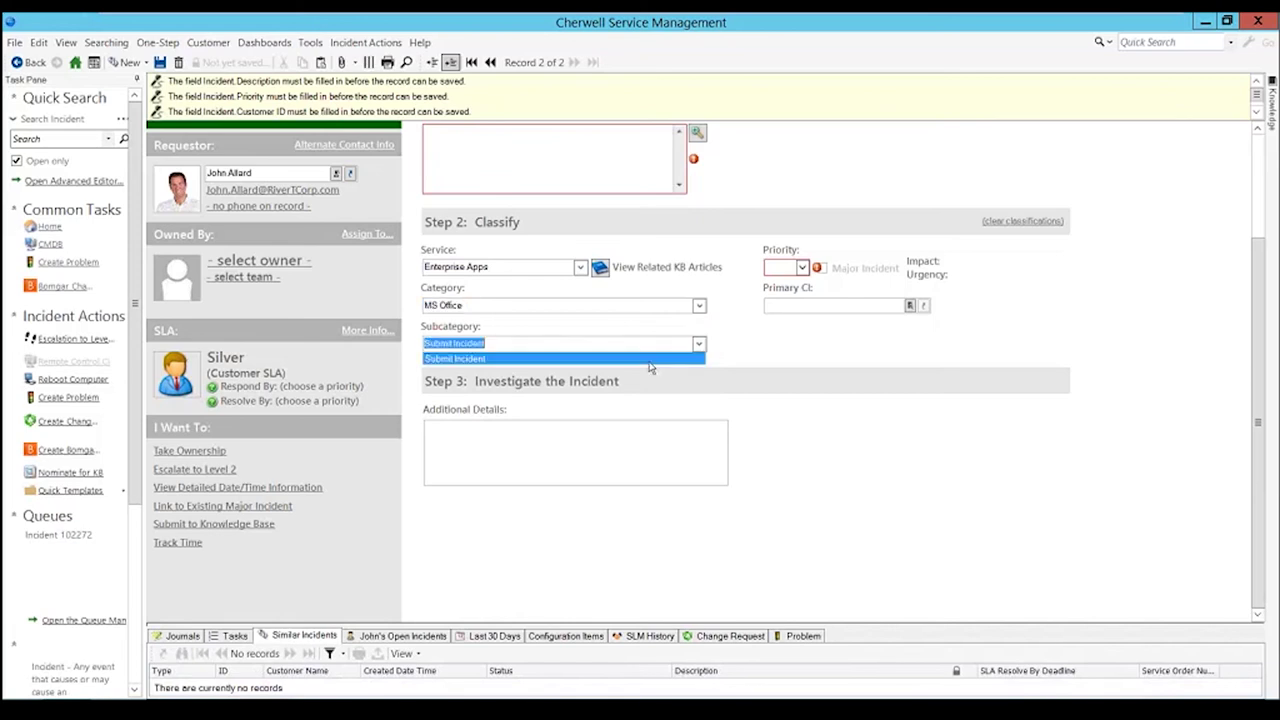
pyautogui.click(648, 359)
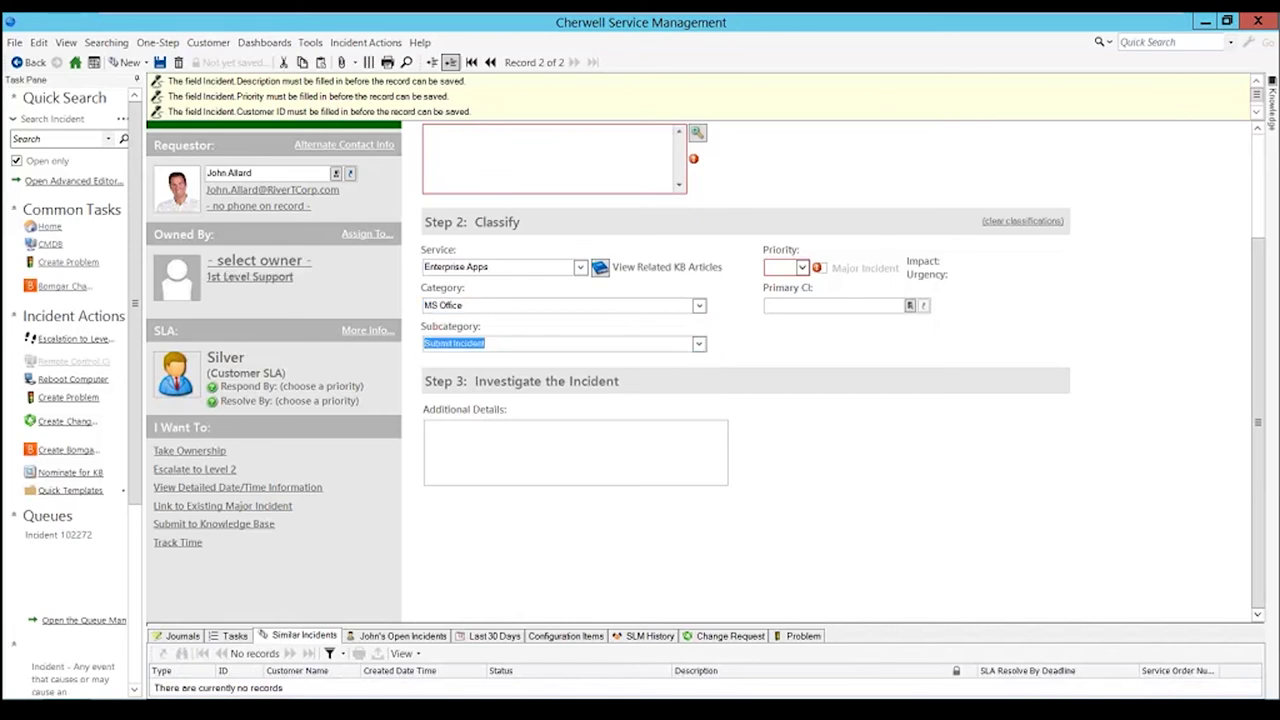
pyautogui.scroll(3, 683, 177)
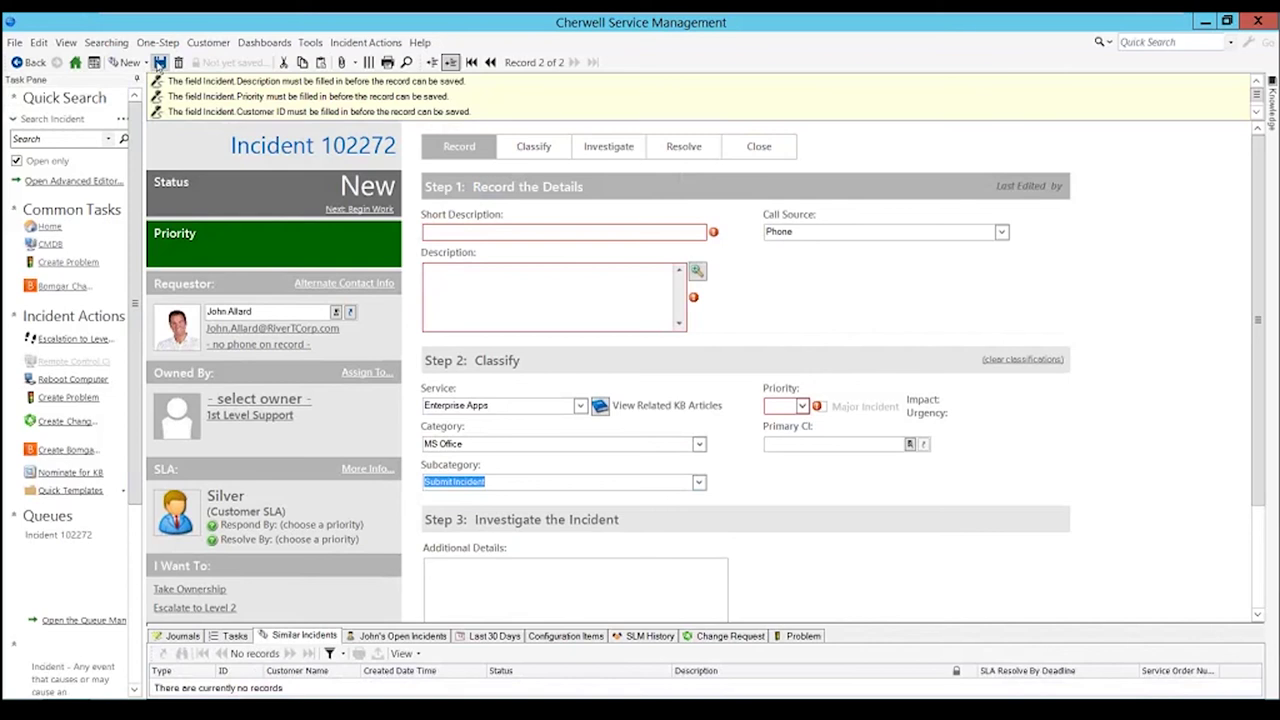
pyautogui.click(160, 62)
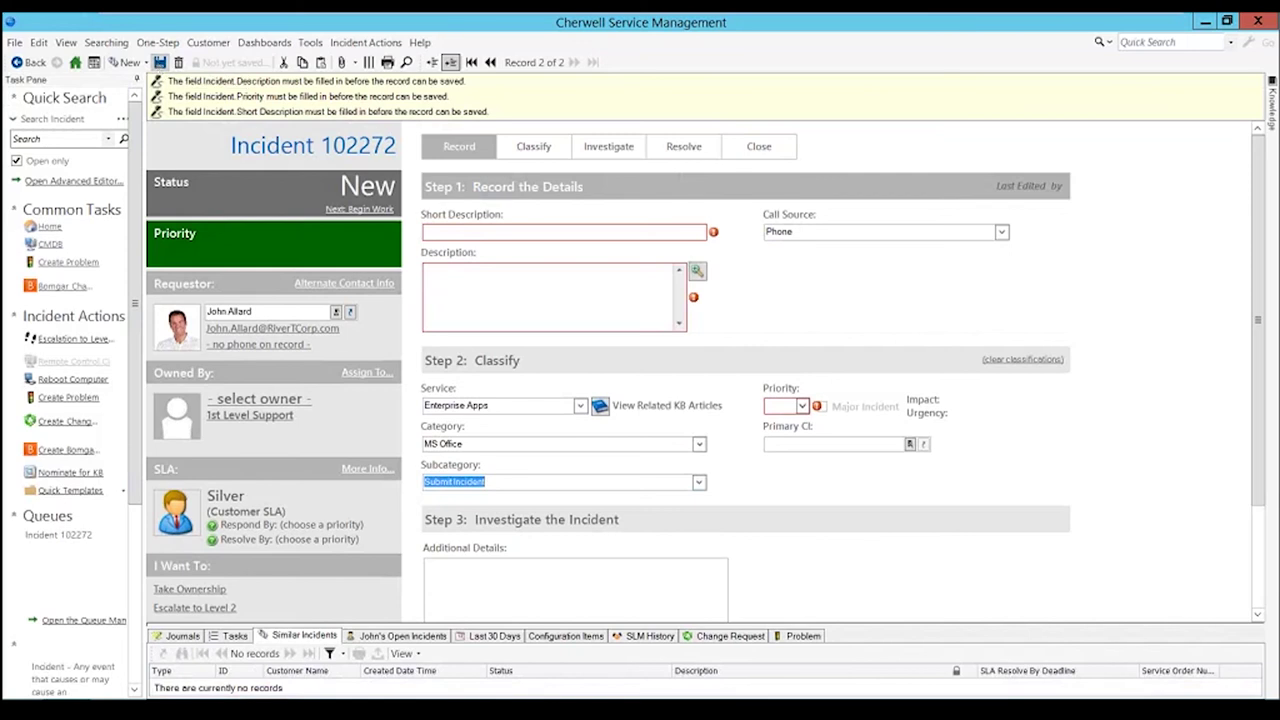
# - Enter "Test description" as the short description, "Test" as the description and priority 1, and save the incident
pyautogui.click(470, 231)
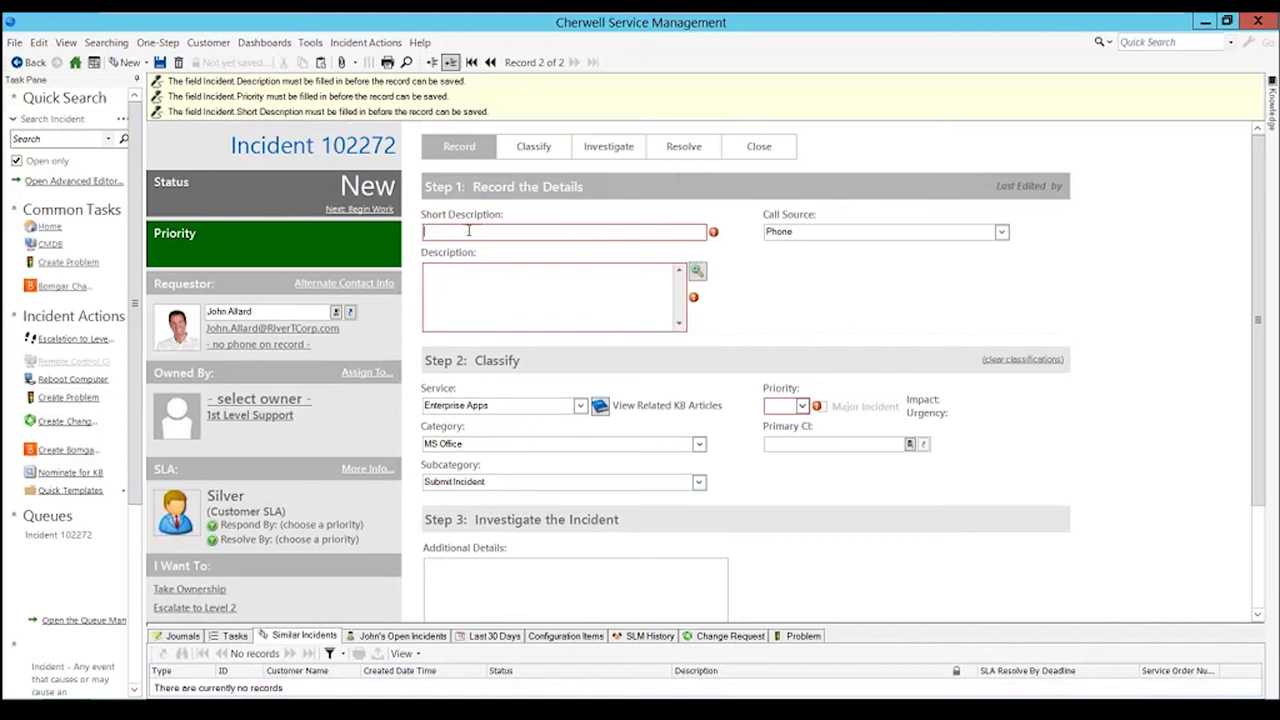
pyautogui.write('Test description')
pyautogui.press('Tab')
pyautogui.write('Te')
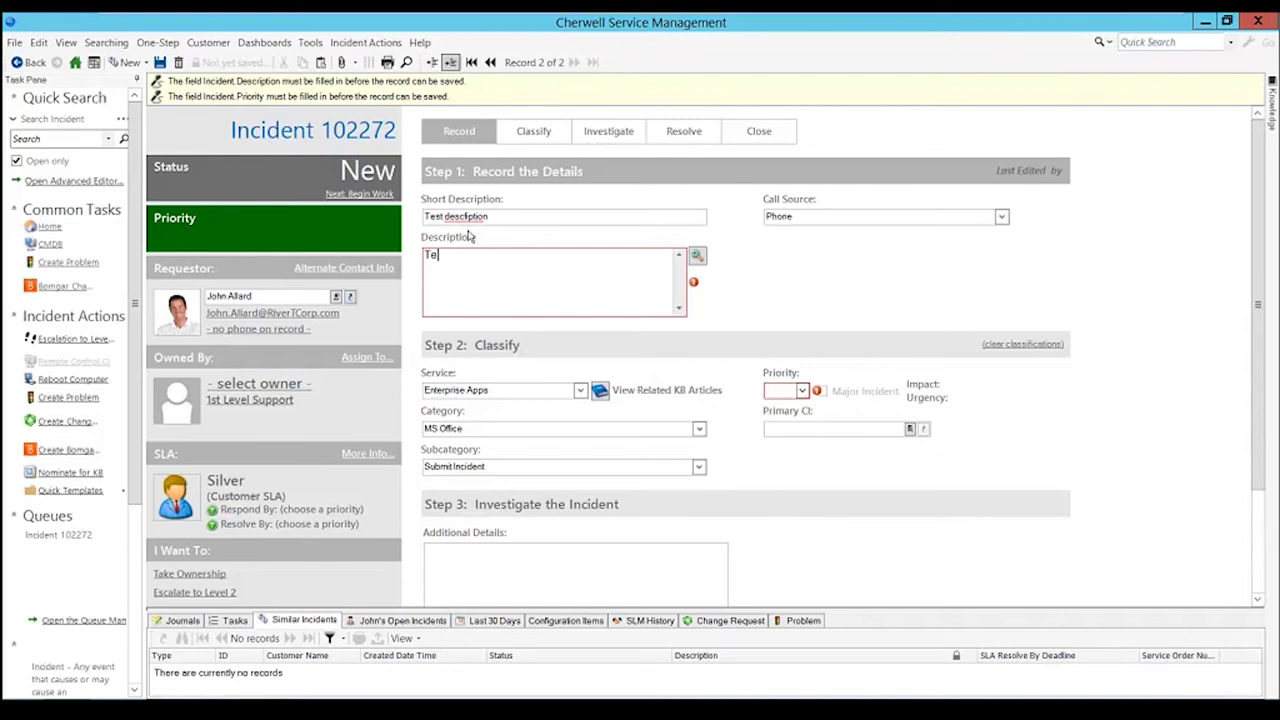
pyautogui.write('st')
pyautogui.click(803, 392)
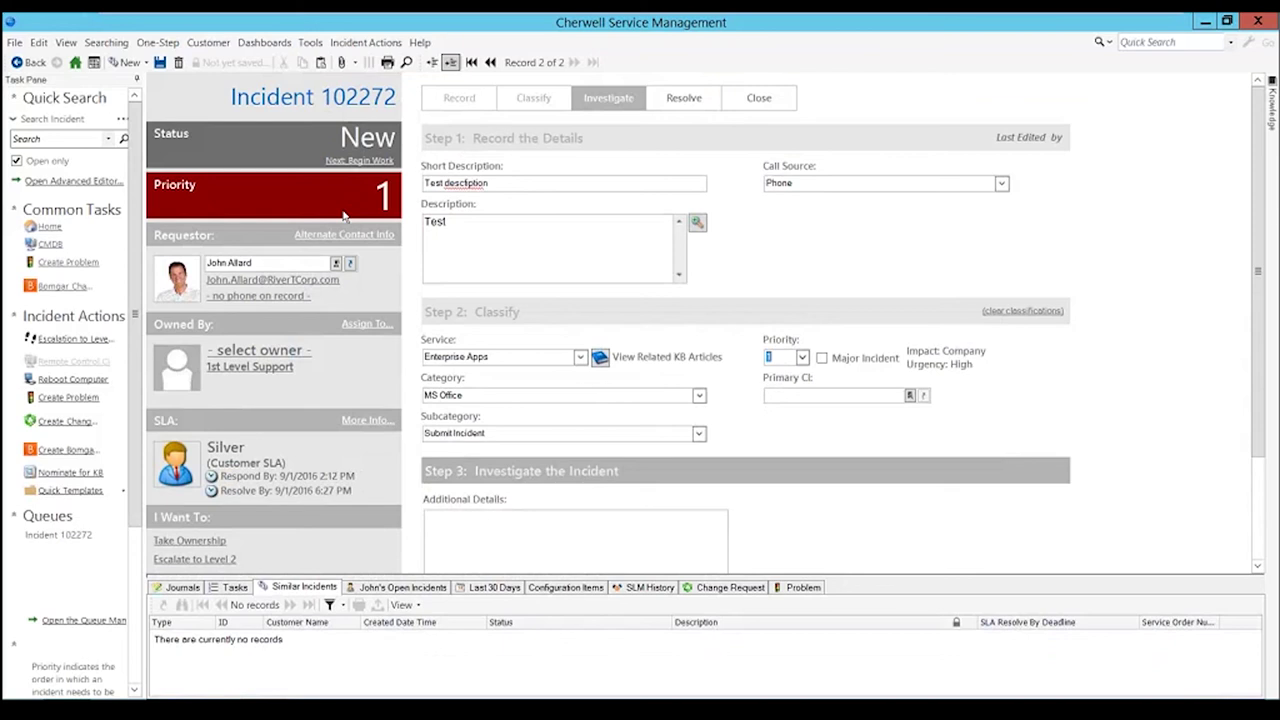
pyautogui.click(160, 62)
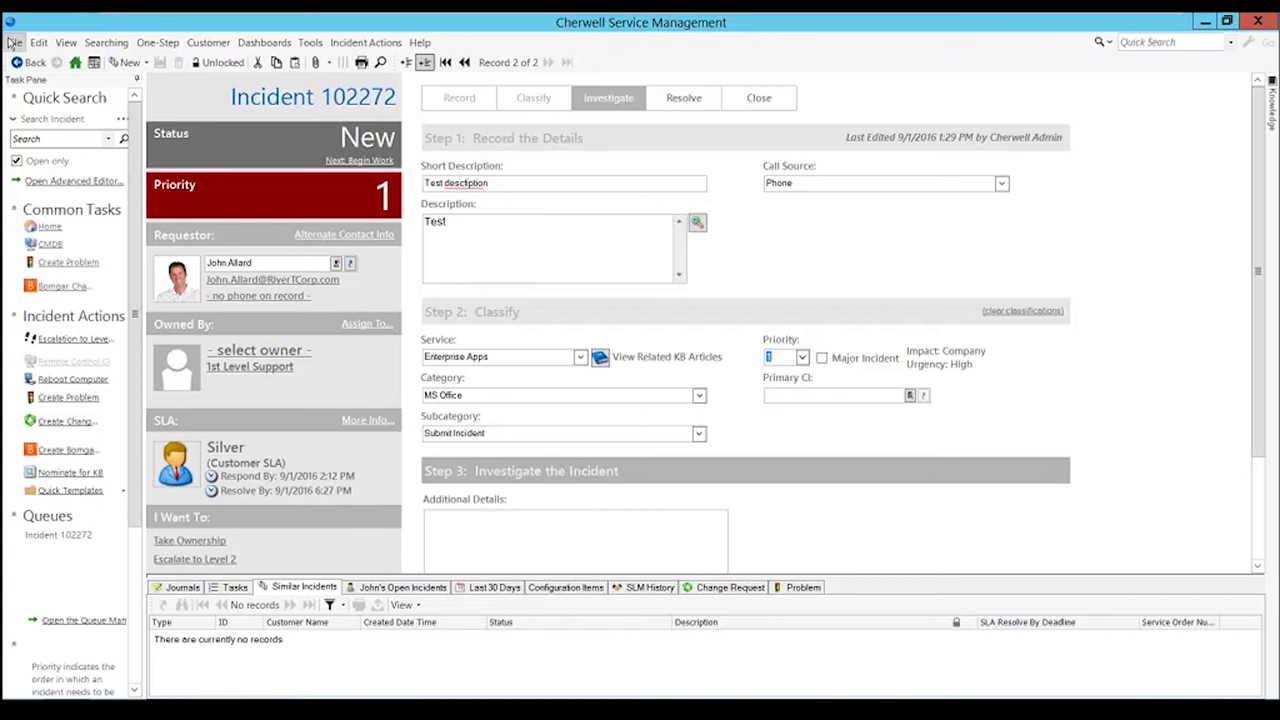
pyautogui.click(13, 43)
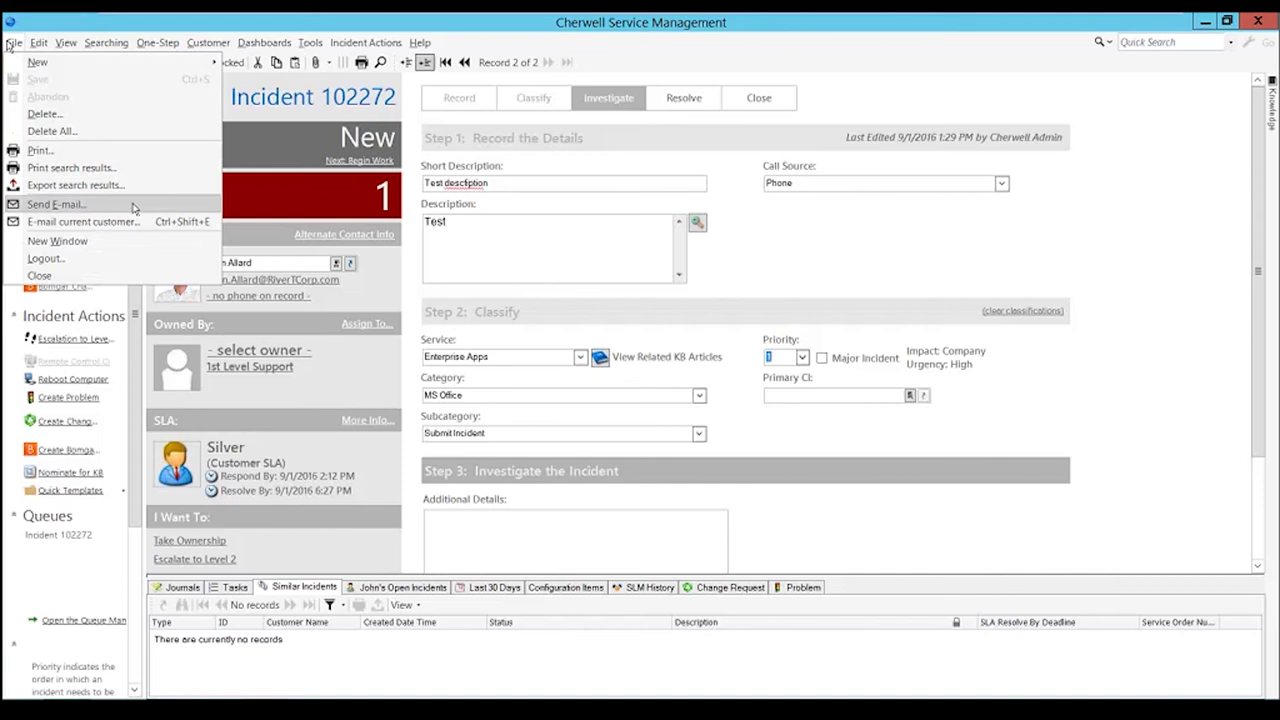
pyautogui.click(289, 204)
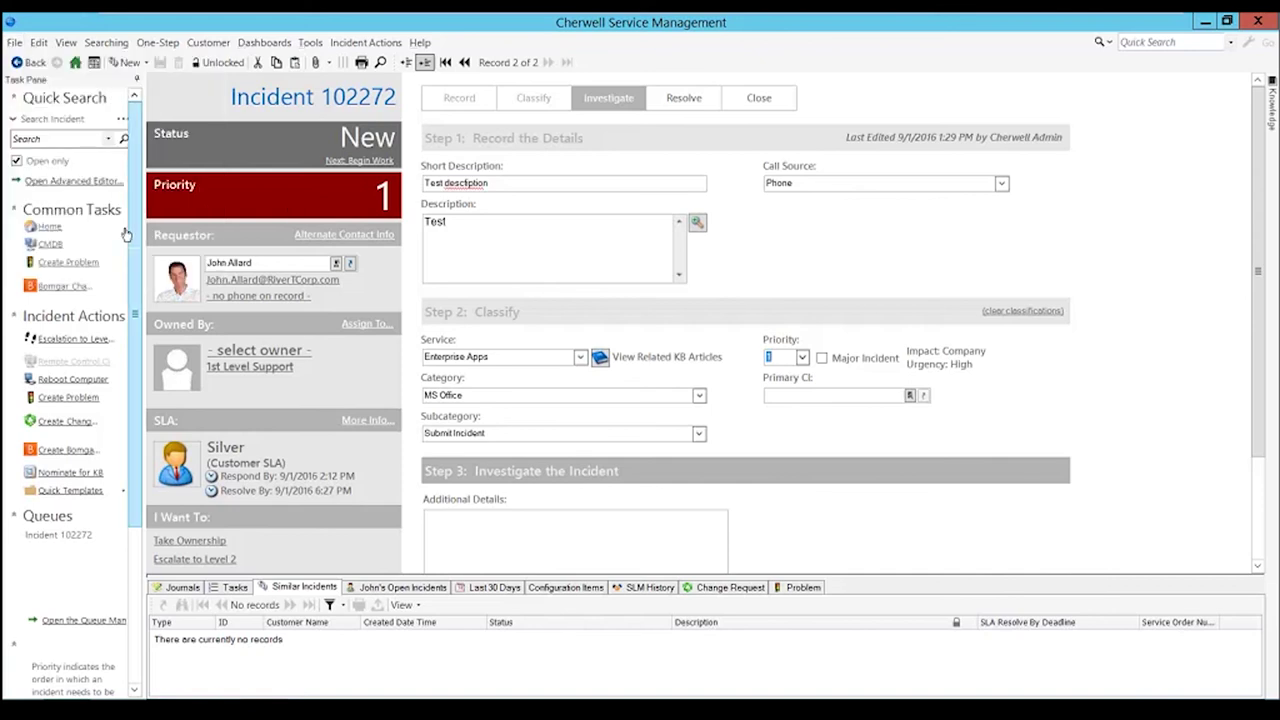
# - Return to the home dashboard and view the Incidents and Requests dashboards
pyautogui.click(50, 227)
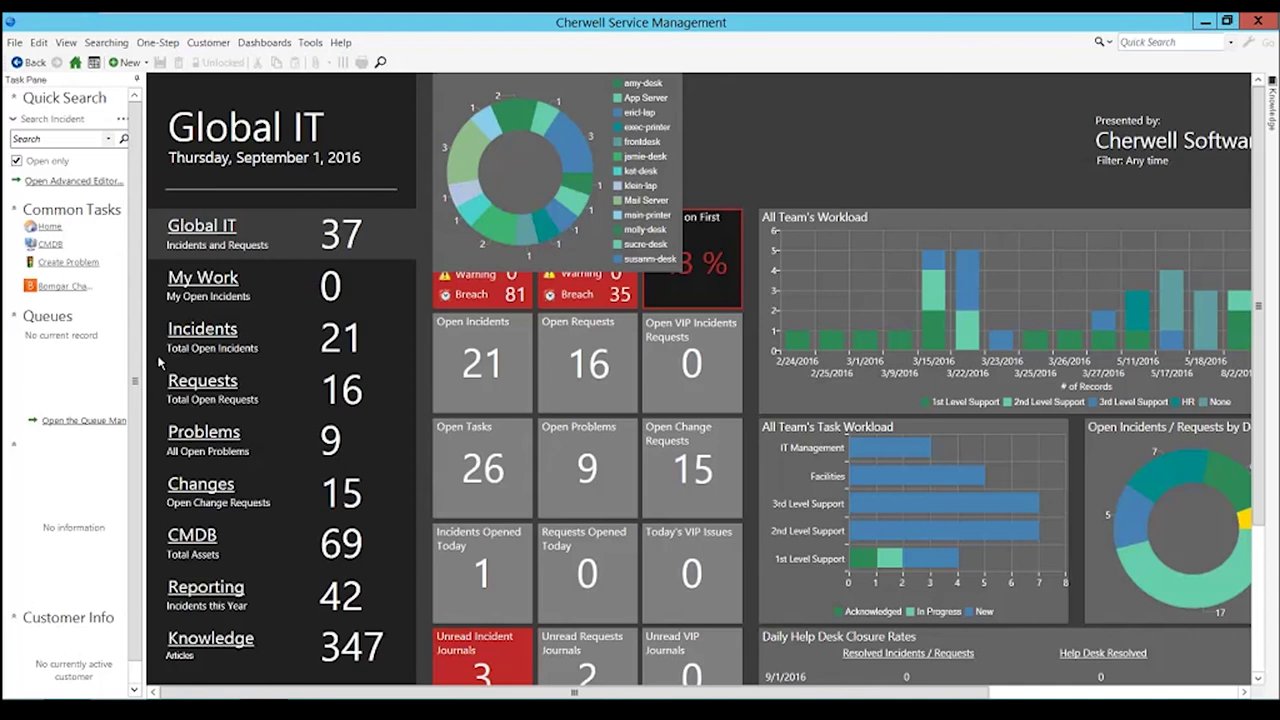
pyautogui.click(220, 326)
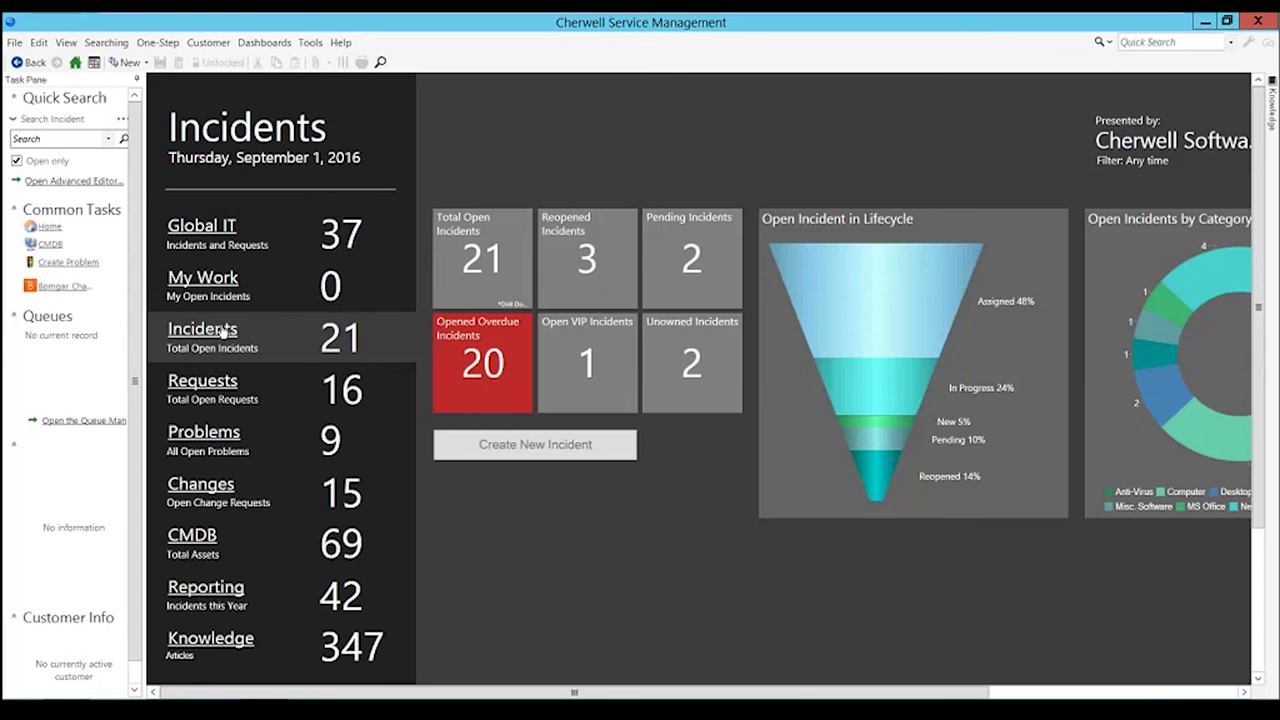
pyautogui.click(202, 382)
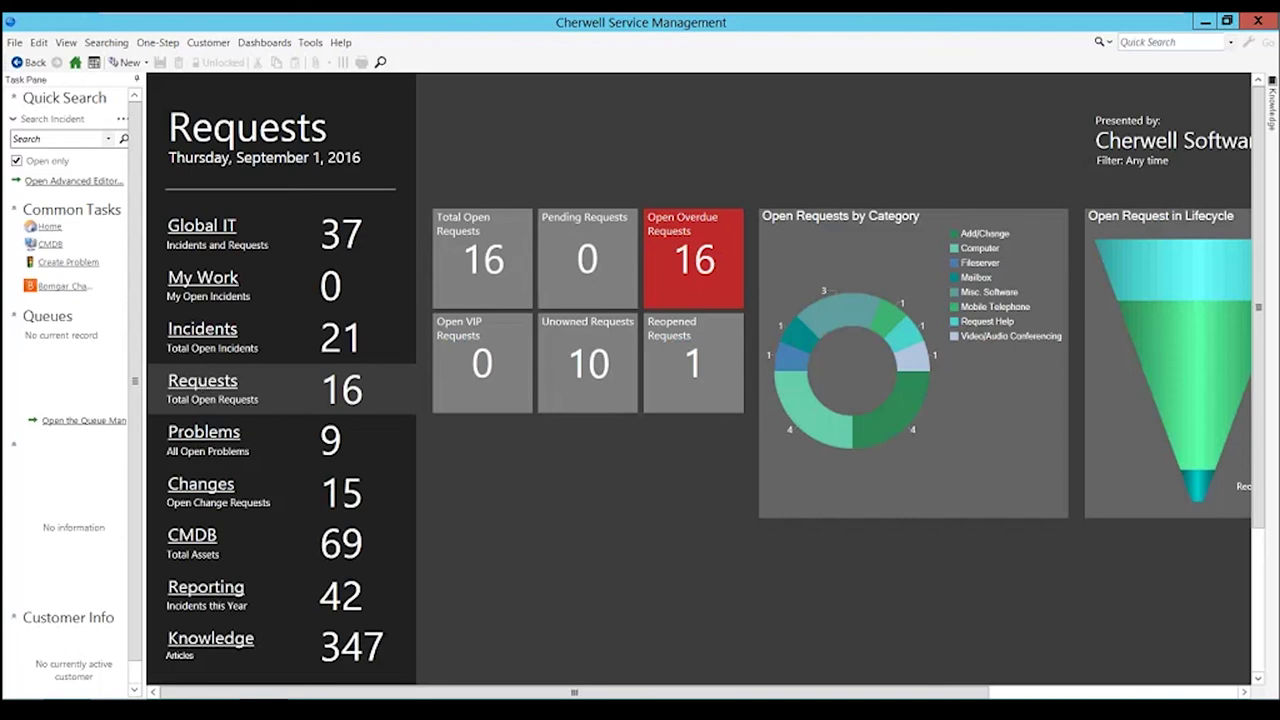
# - Drill into Total Open Requests, view the Mobile Telephone service request, and return to the home dashboard
pyautogui.click(493, 252)
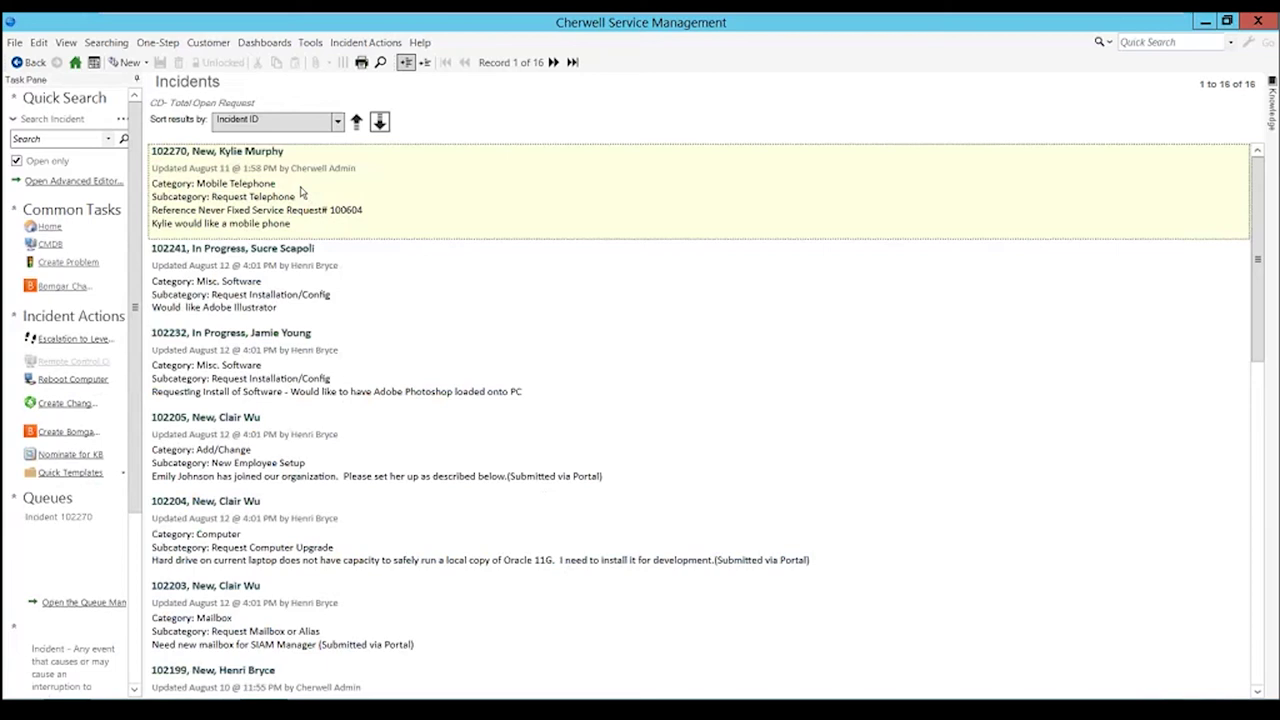
pyautogui.click(268, 152)
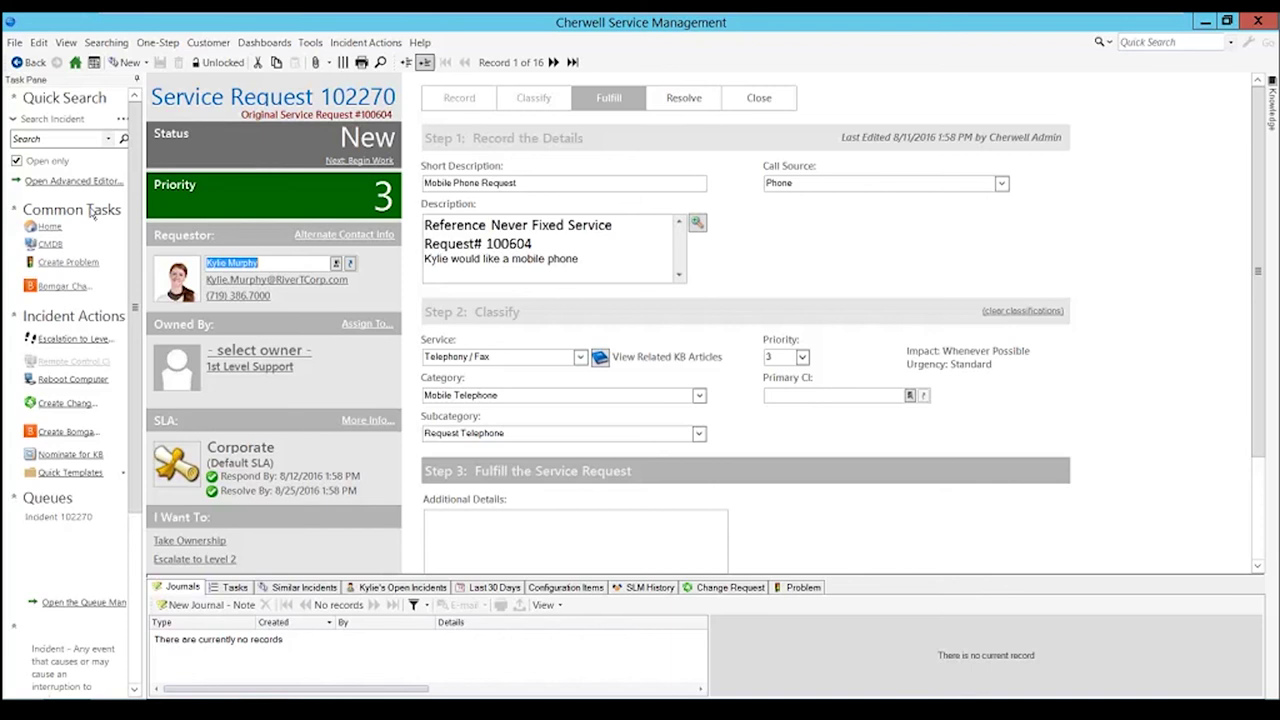
pyautogui.click(49, 227)
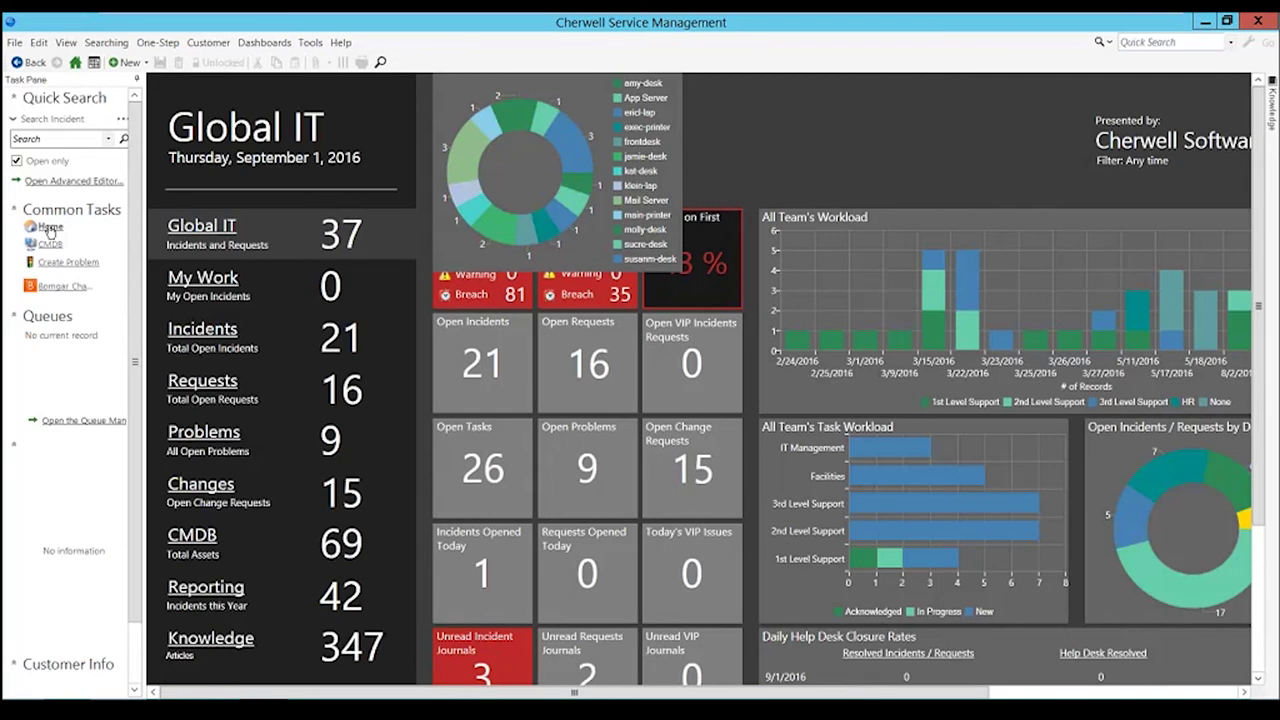
pyautogui.click(49, 228)
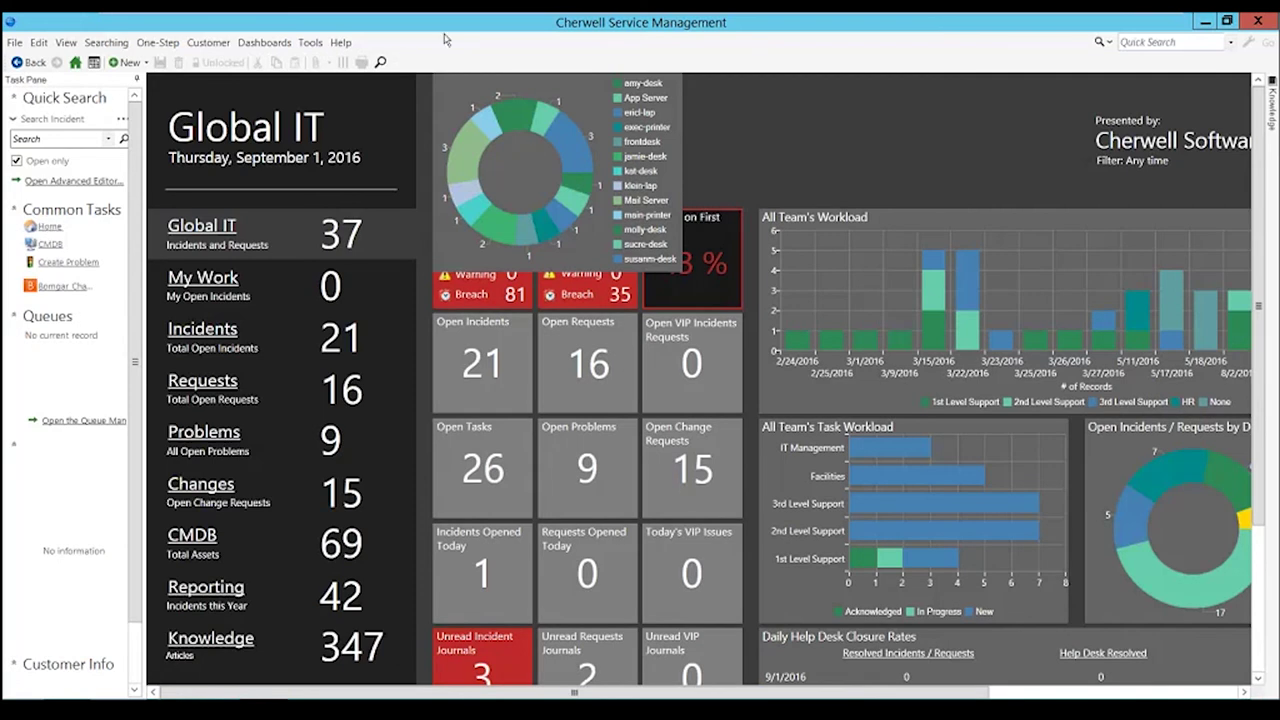